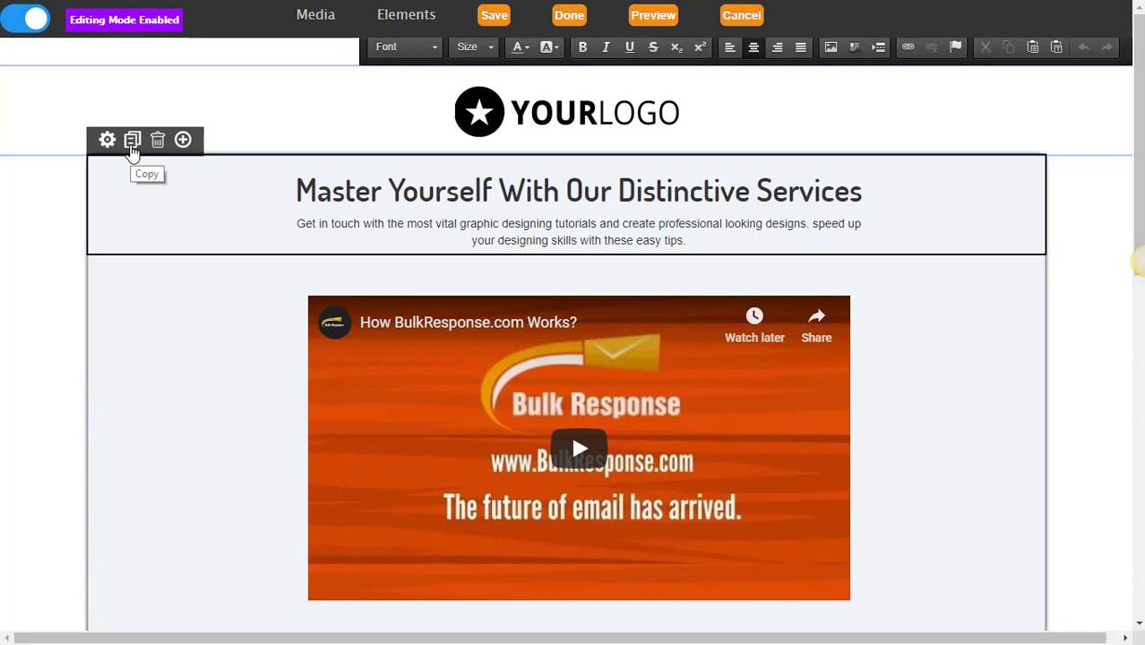
Step: Duplicate the headline section below the logo and delete the duplicate section
left_click(132, 143)
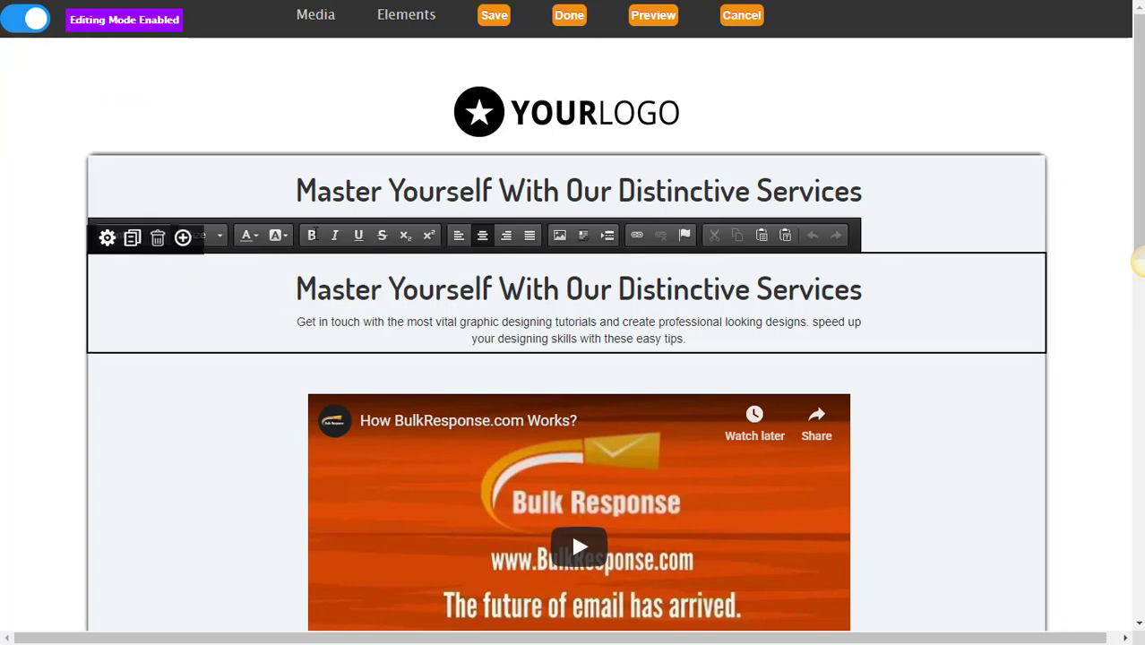
left_click(305, 219)
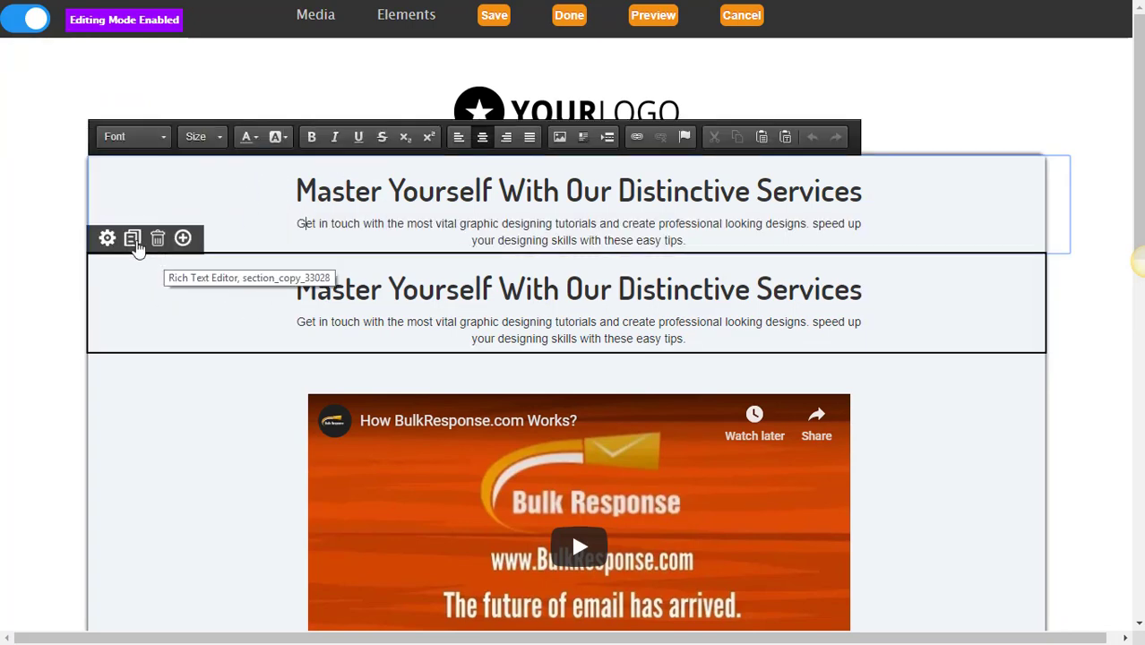
left_click(158, 237)
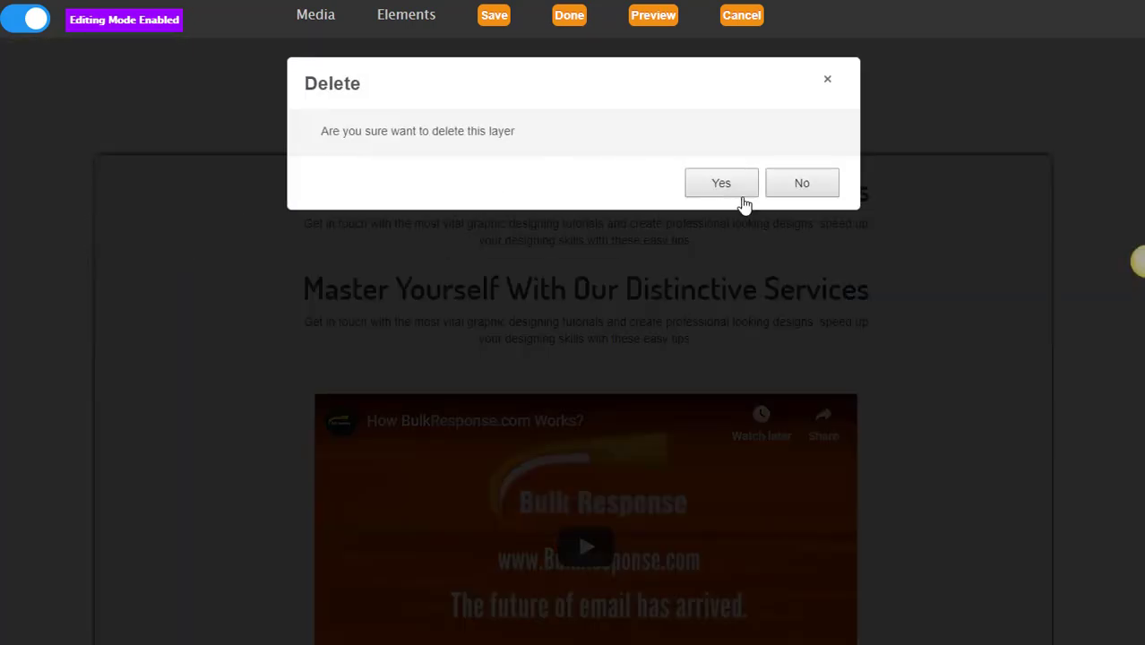
left_click(736, 194)
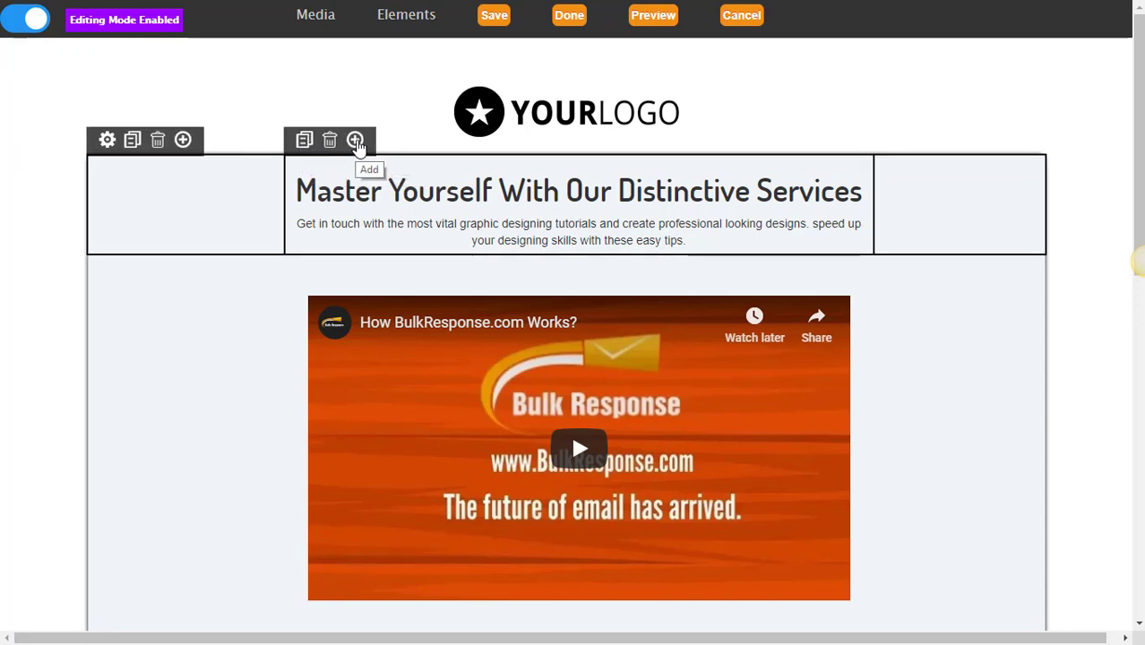
Step: Duplicate only the headline text block inside its section and delete the copied block
left_click(303, 141)
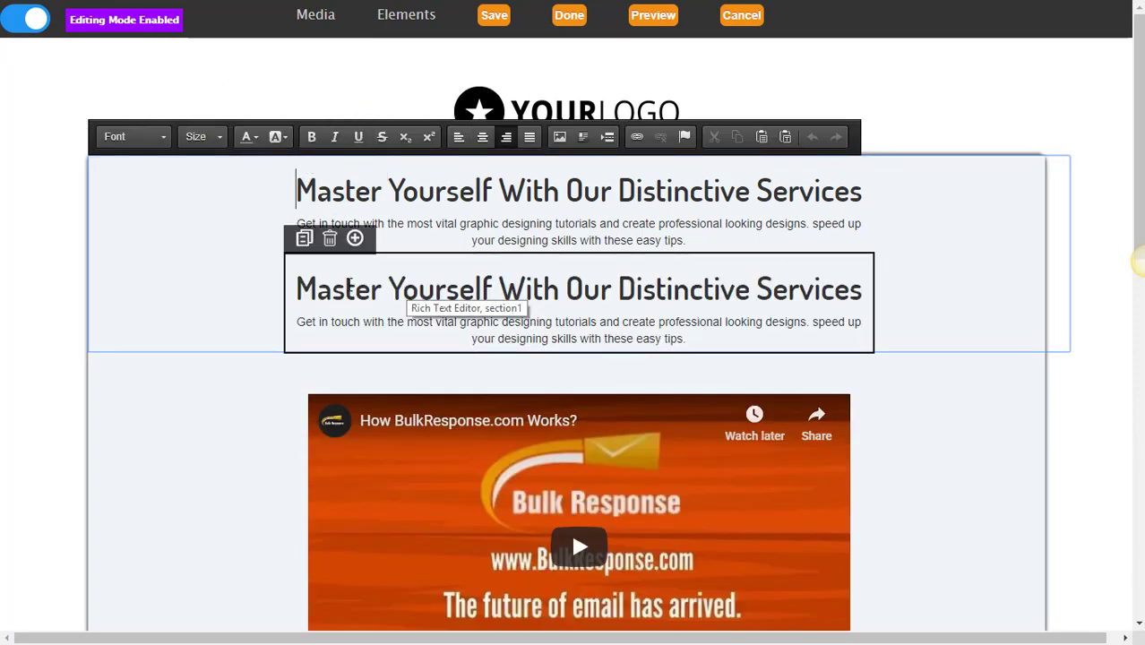
left_click(331, 240)
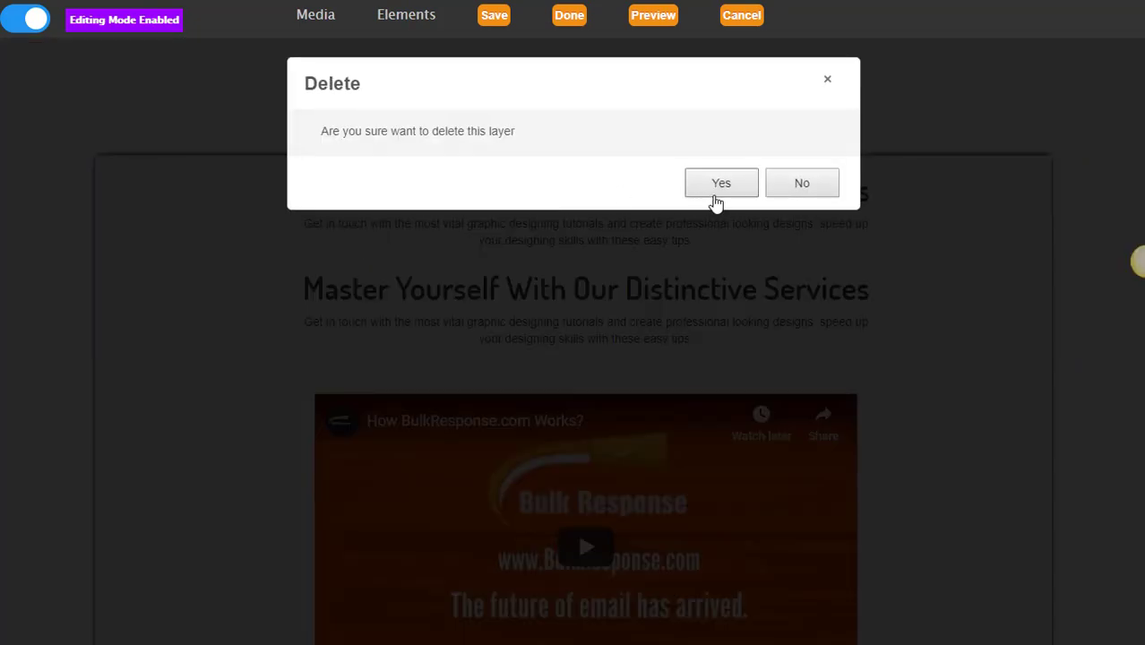
left_click(719, 188)
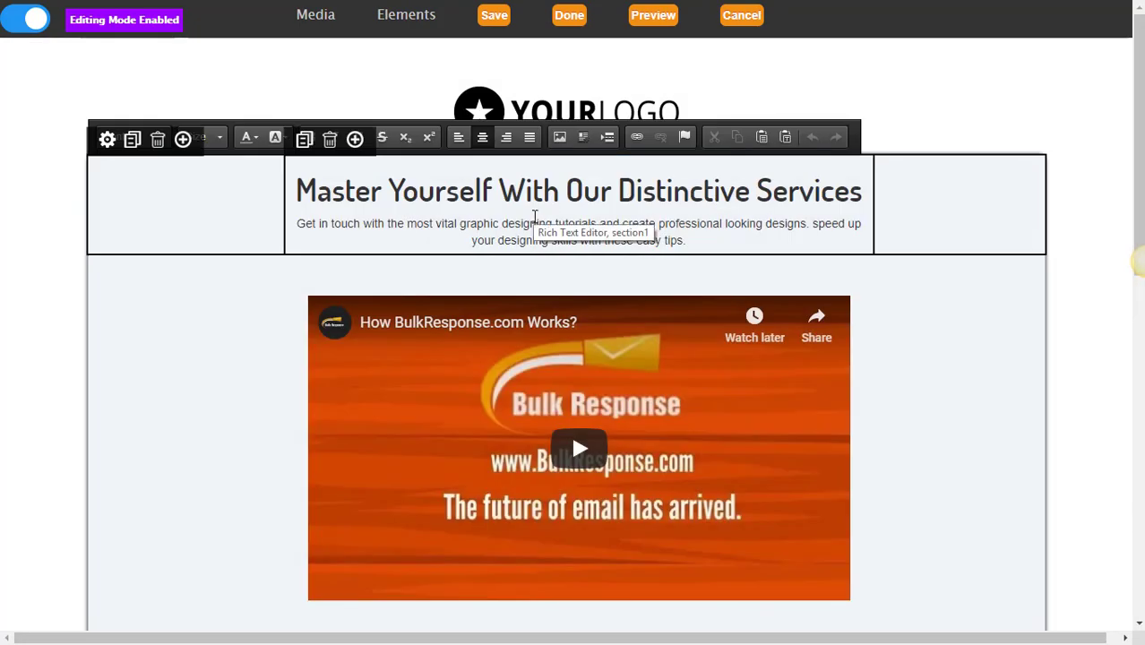
Step: Rewrite the headline above the video as "Master The Art of Sales Funnel"
left_click(492, 200)
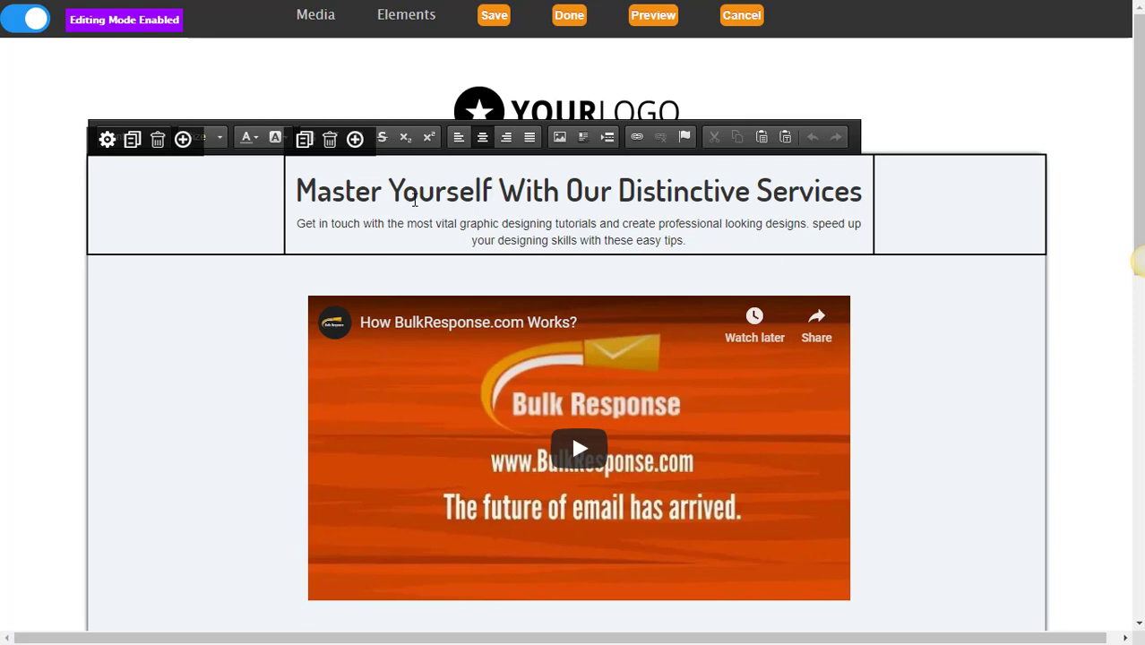
left_click(275, 233)
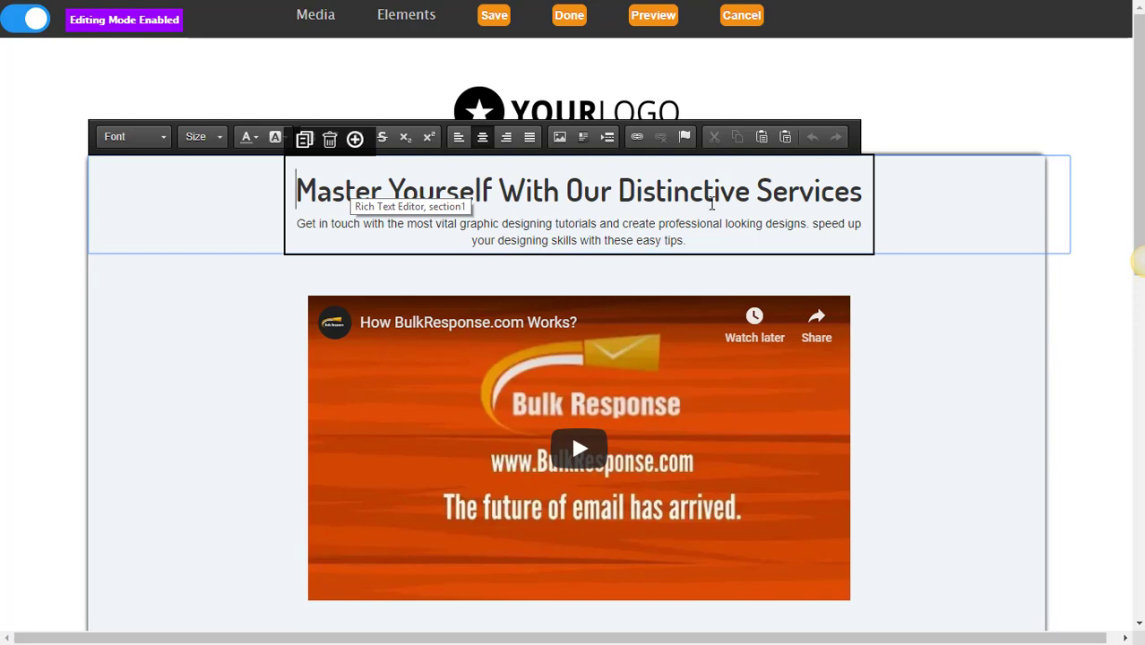
left_click(874, 192)
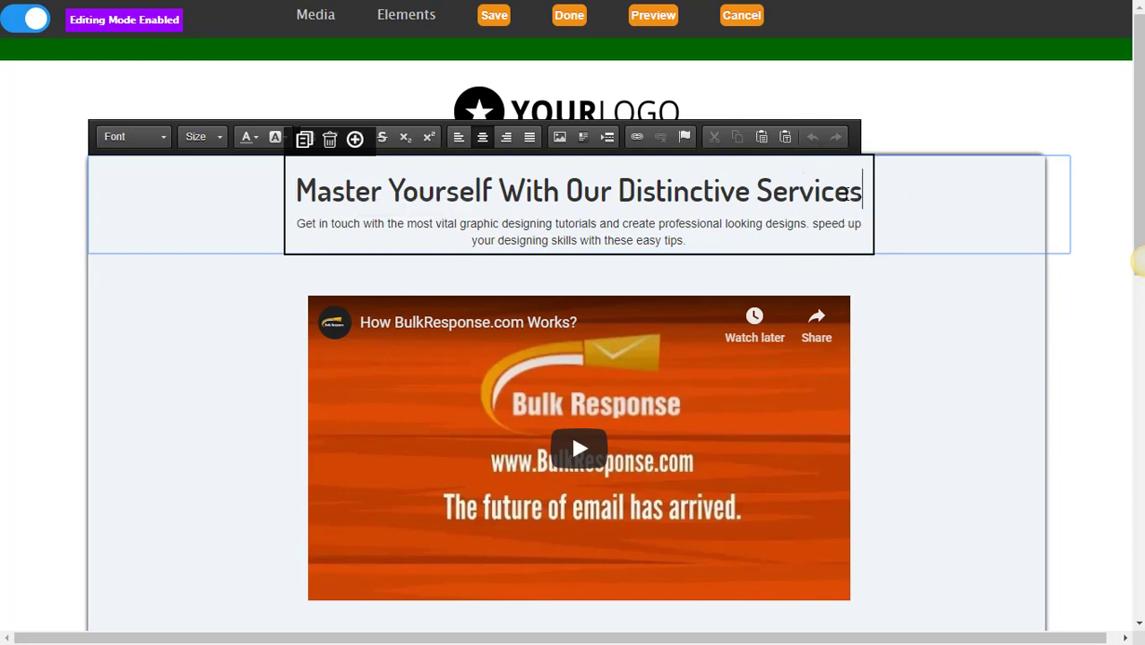
left_click(848, 191)
left_click_drag(860, 193, 390, 210)
type("T")
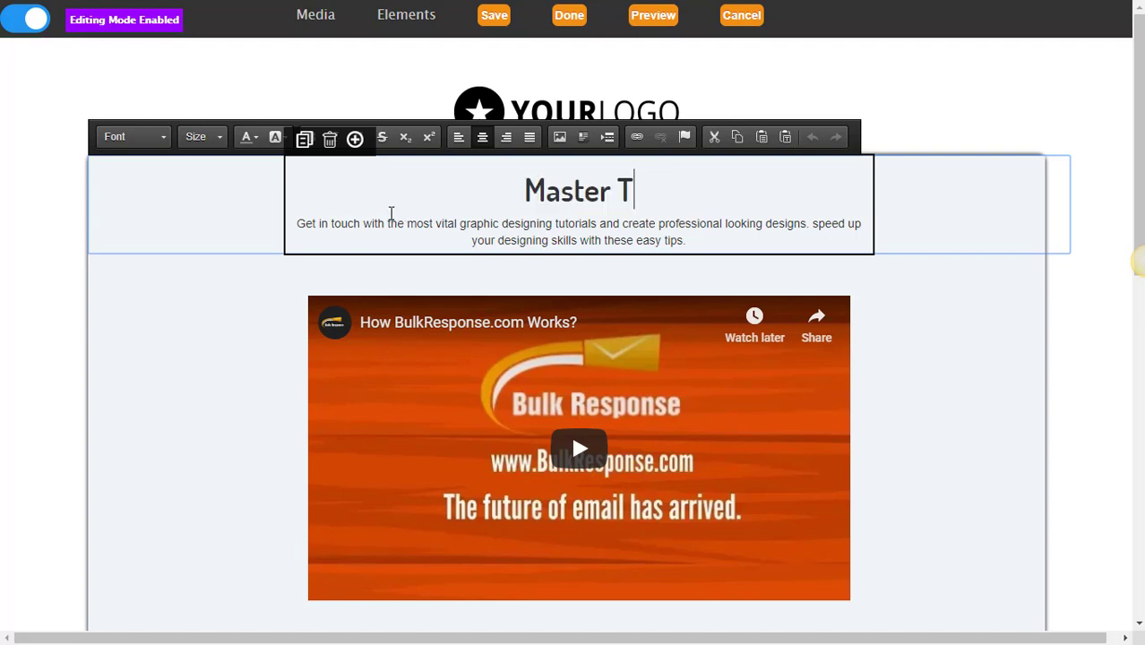
type("he Art ")
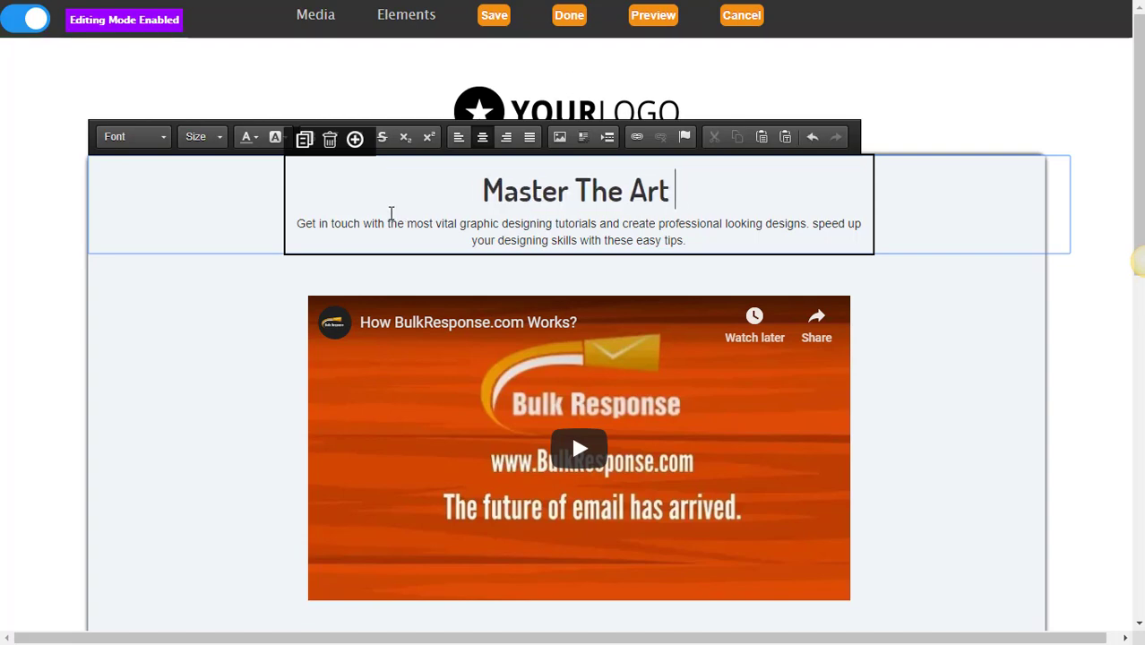
type("of Sales Funnel")
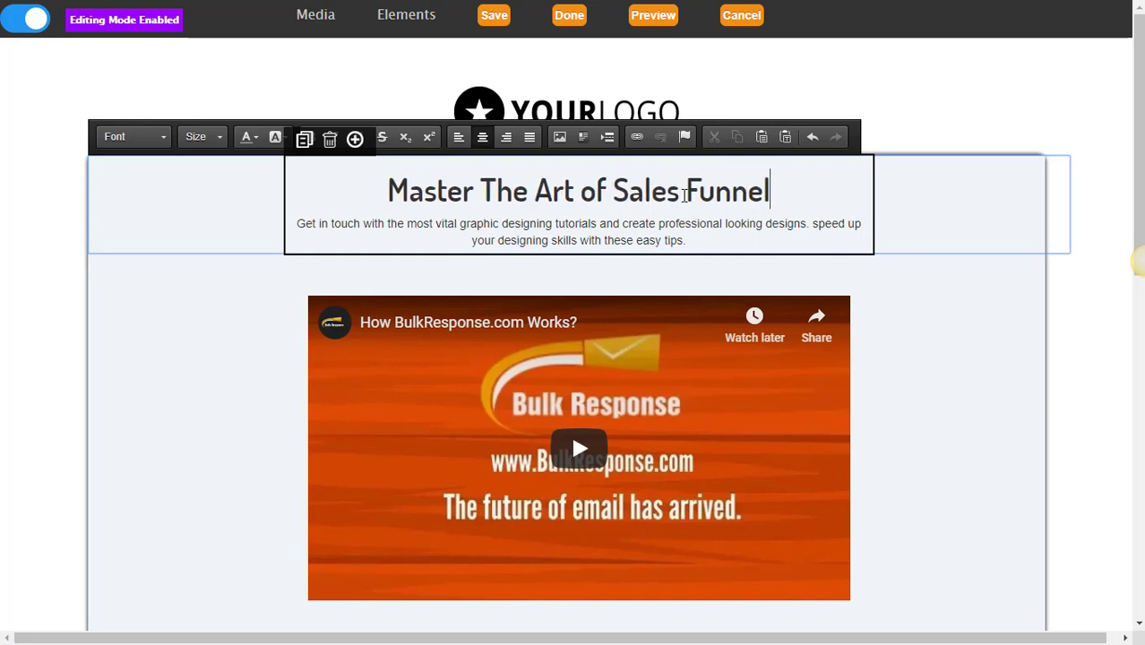
Step: Italicise the whole headline and set its text color to blue 1883E1
left_click(771, 195)
left_click_drag(758, 197, 388, 202)
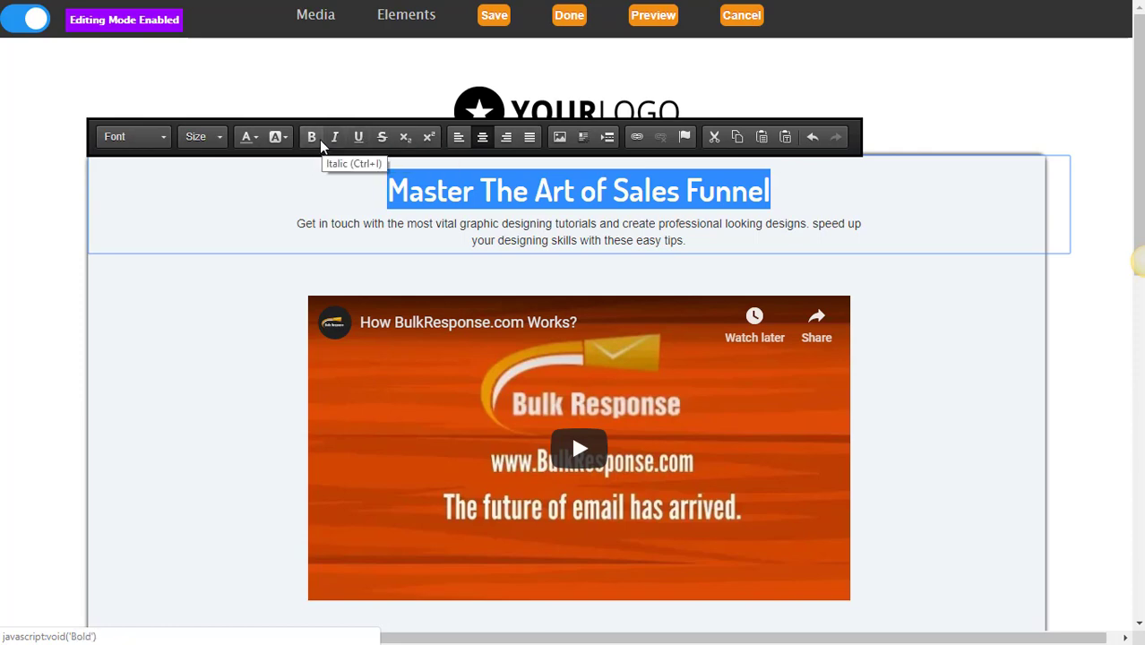
left_click(337, 141)
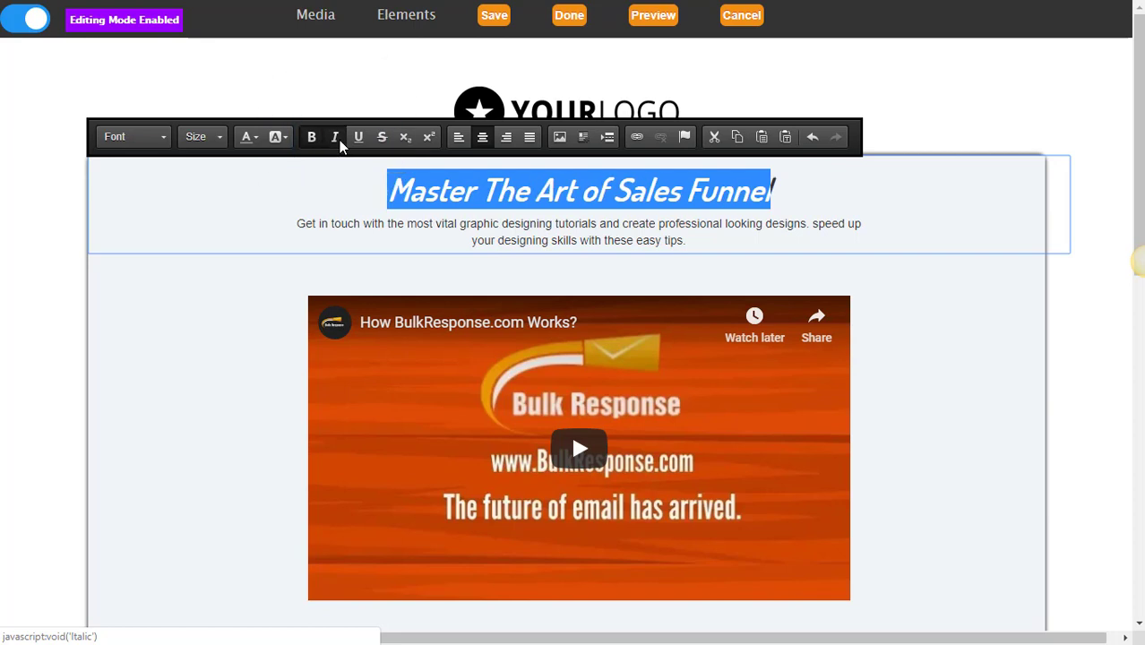
left_click(256, 138)
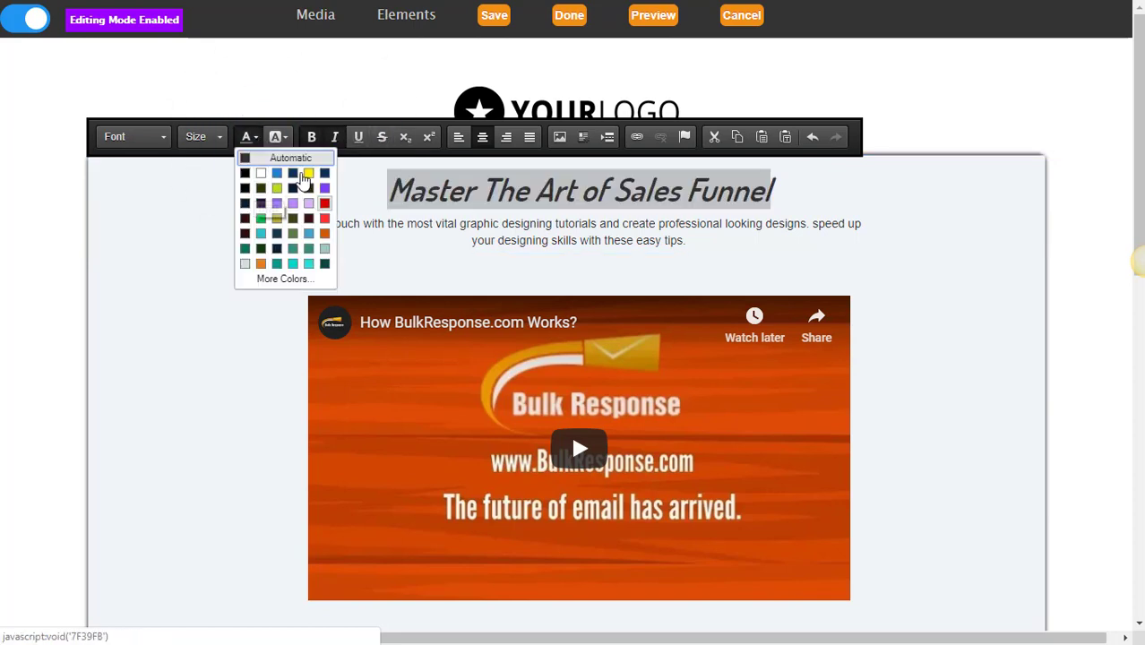
left_click(276, 176)
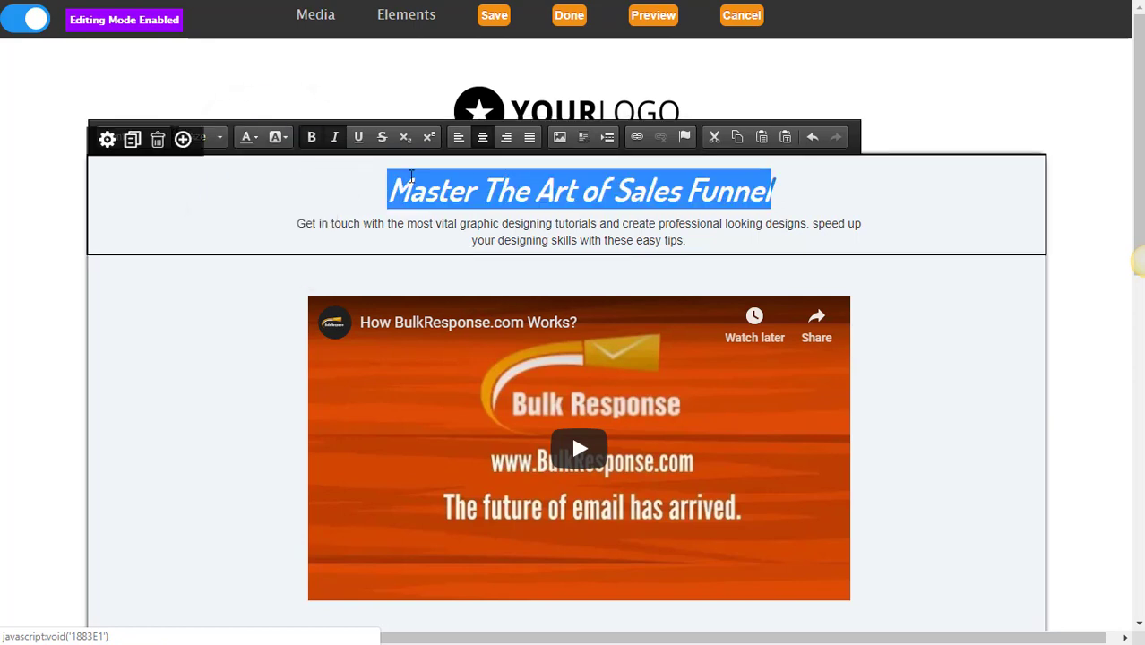
left_click(444, 222)
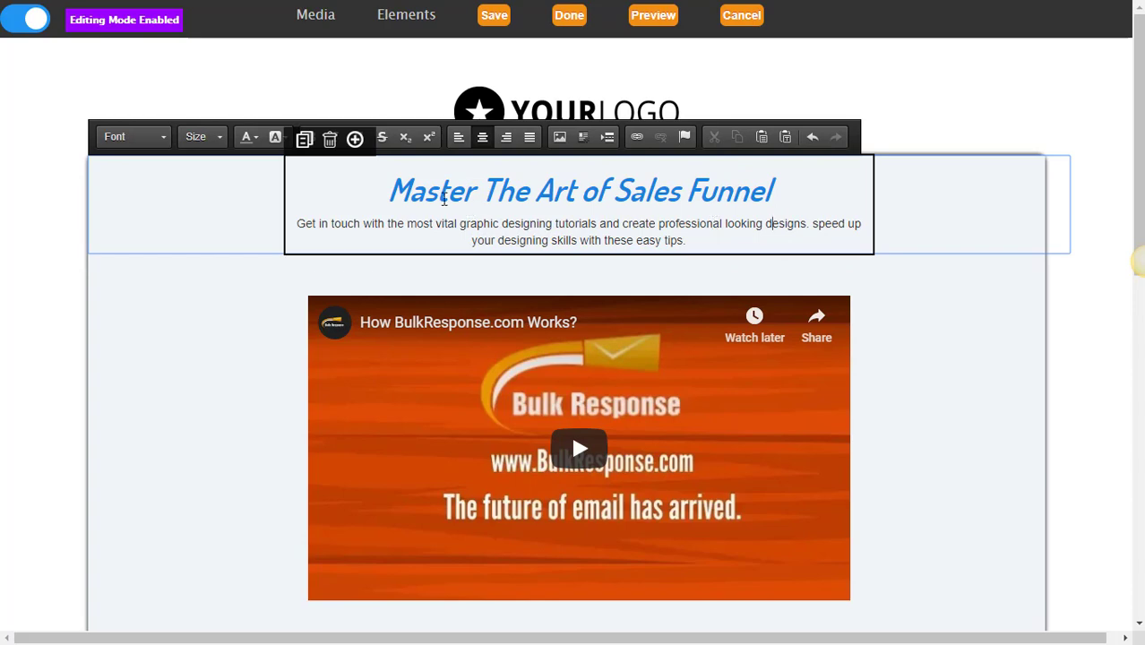
scroll(443, 199, "down", 2)
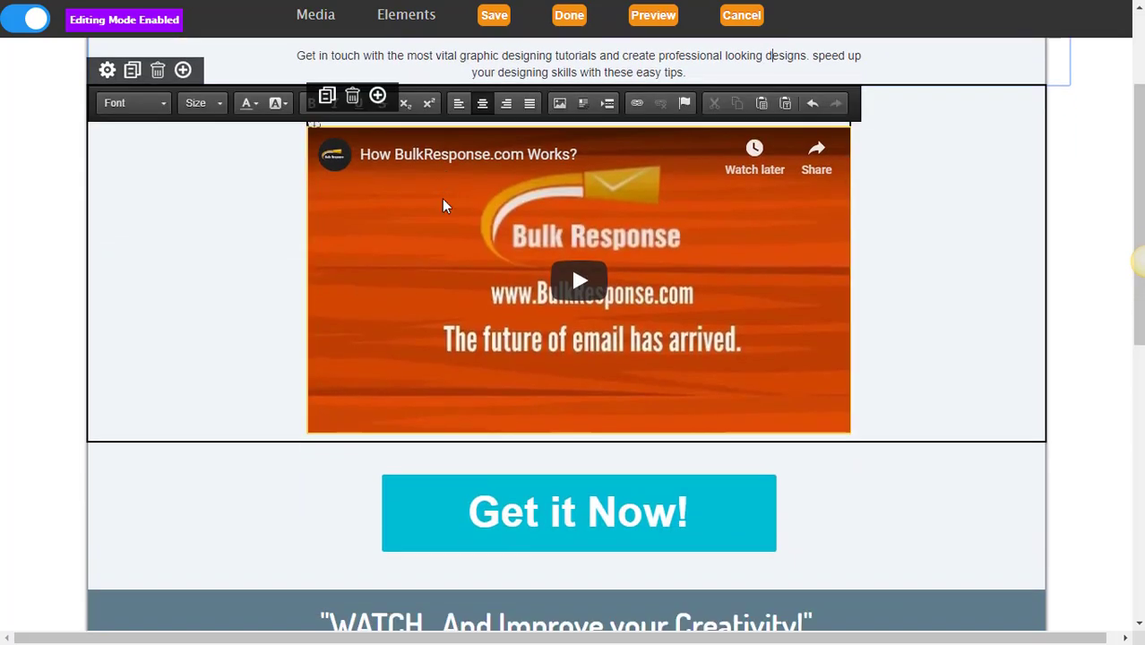
scroll(442, 198, "down", 1)
scroll(442, 199, "up", 3)
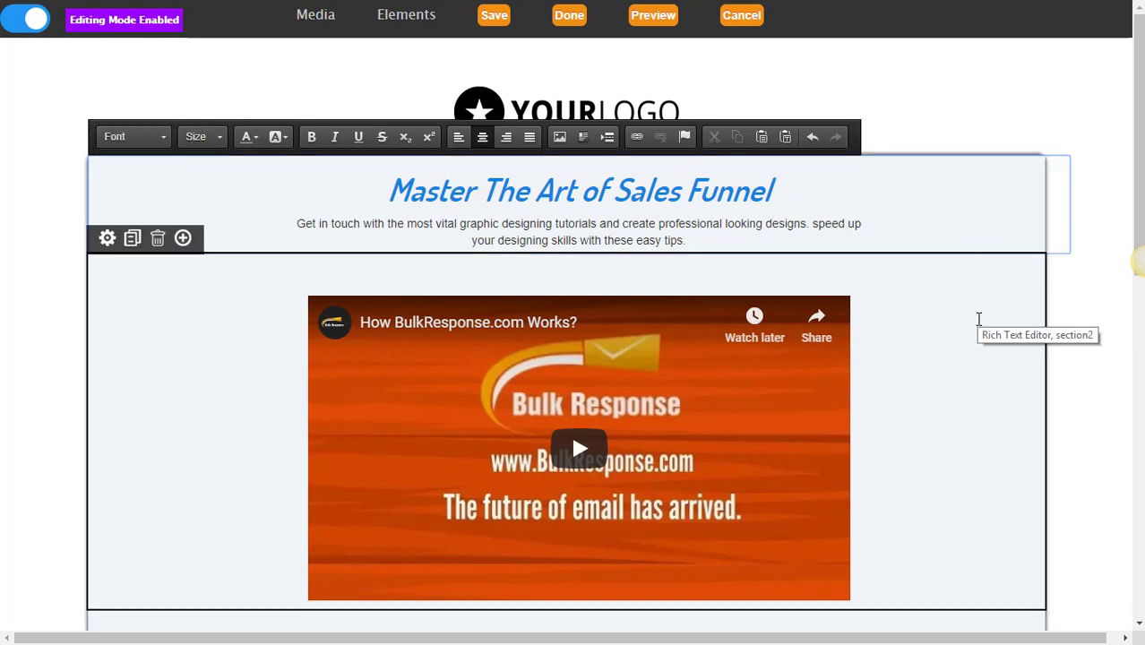
scroll(978, 318, "down", 2)
scroll(979, 318, "up", 2)
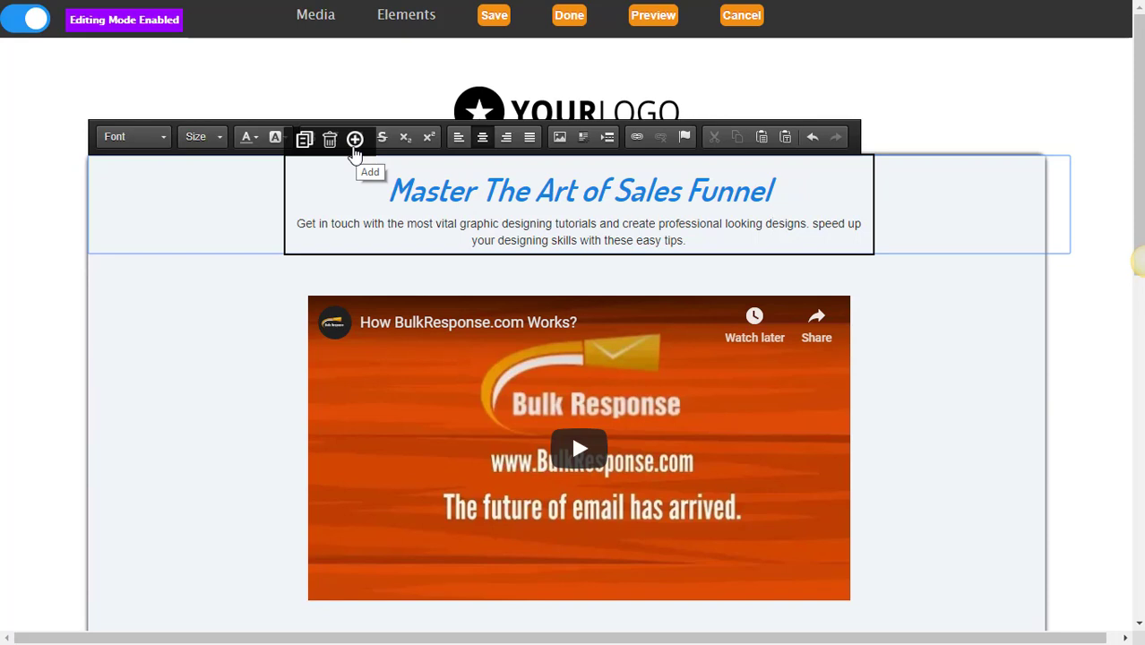
Step: Insert the "Today There's No ONLINE | OFFLINE MARKETING There's Just Marketing" text block below the headline block, and delete the original headline block
left_click(355, 142)
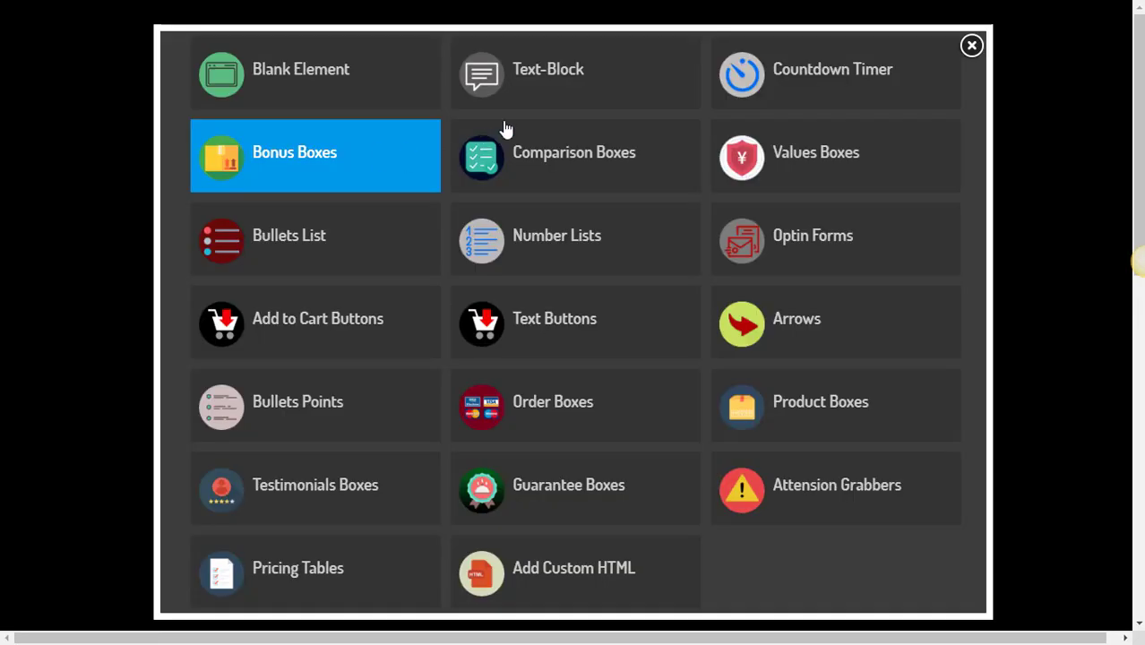
left_click(548, 87)
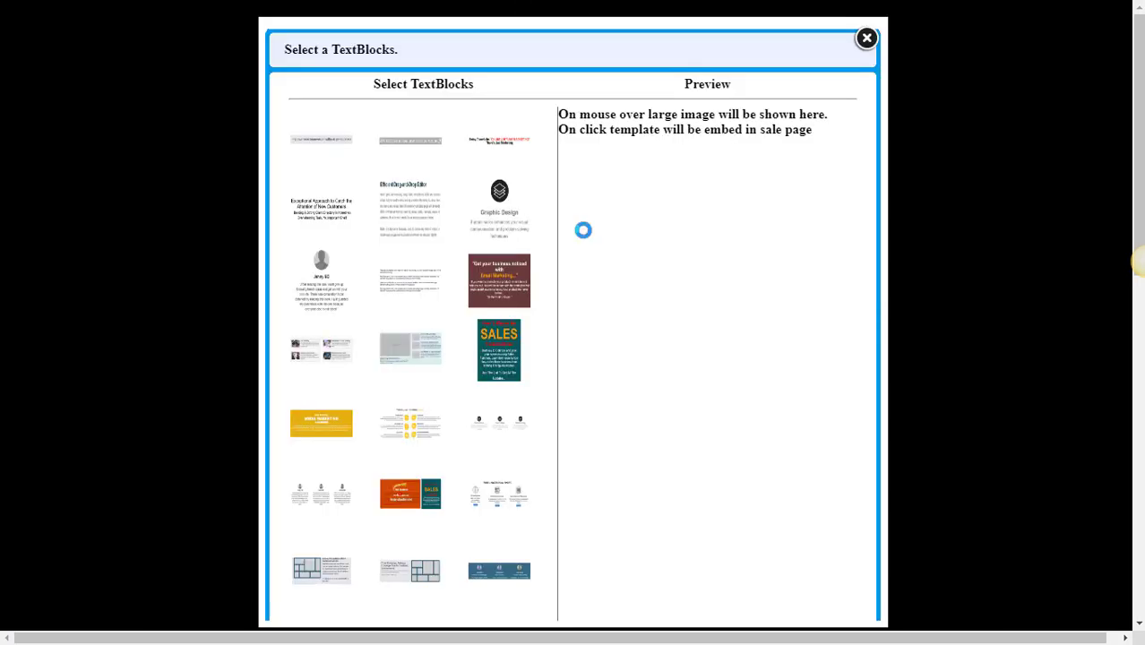
left_click(498, 142)
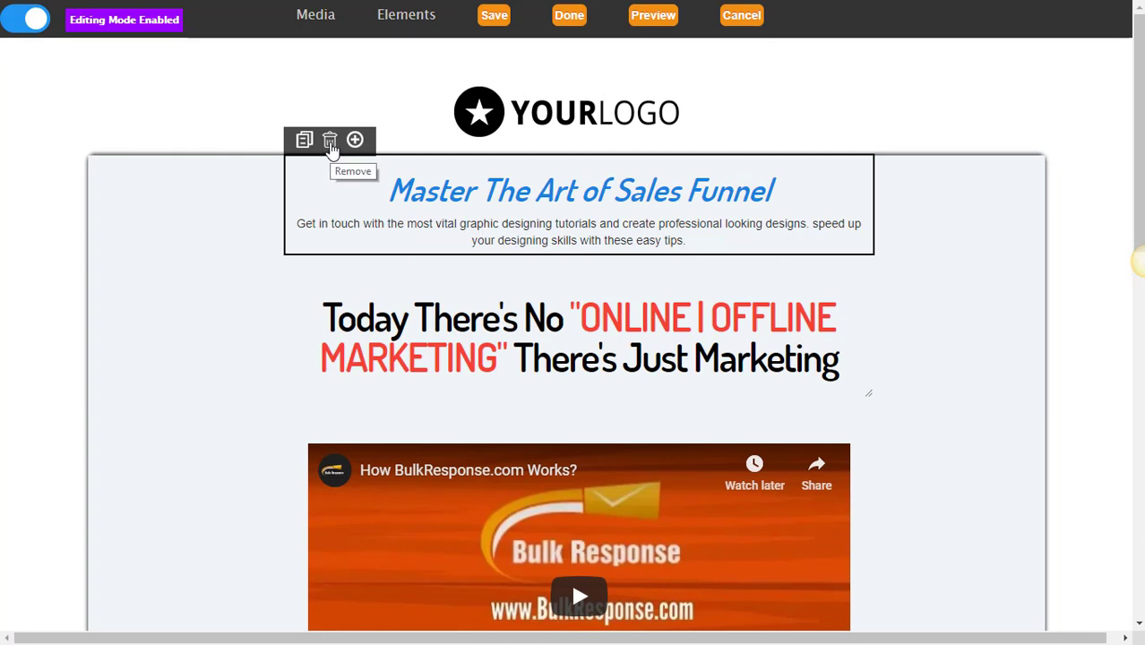
left_click(330, 142)
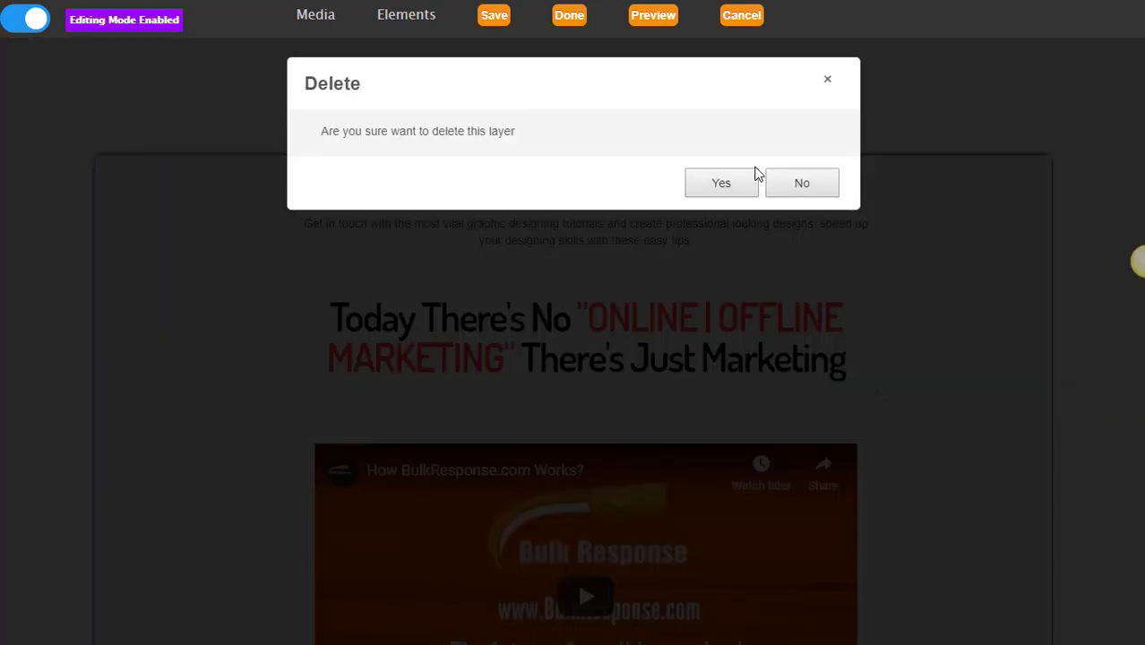
left_click(751, 180)
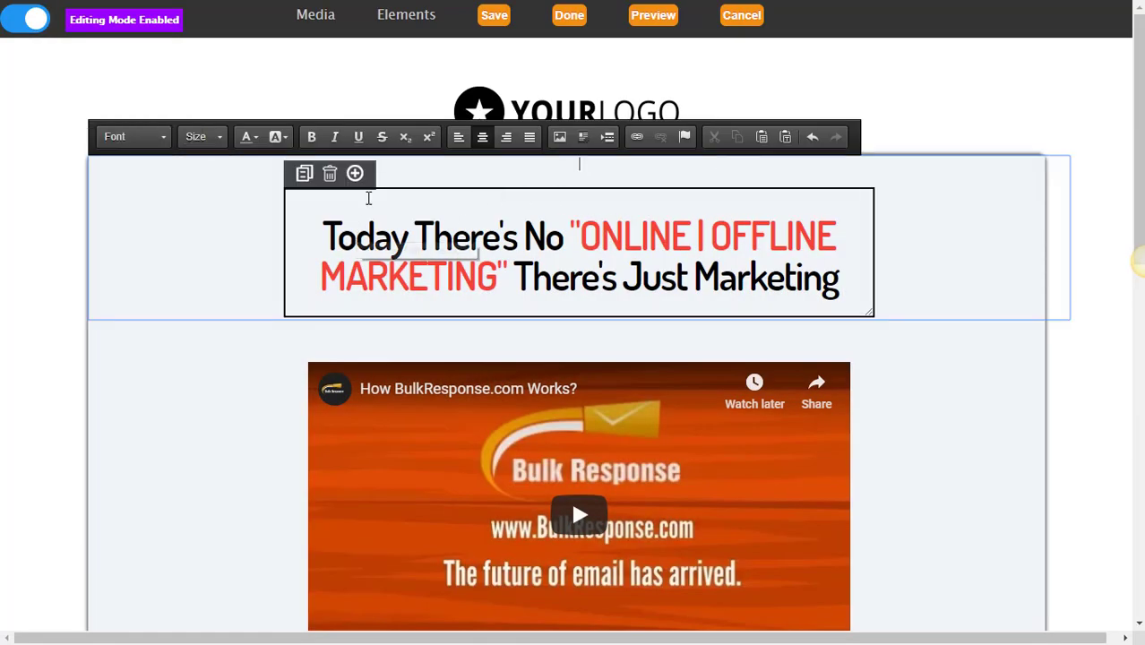
left_click(355, 176)
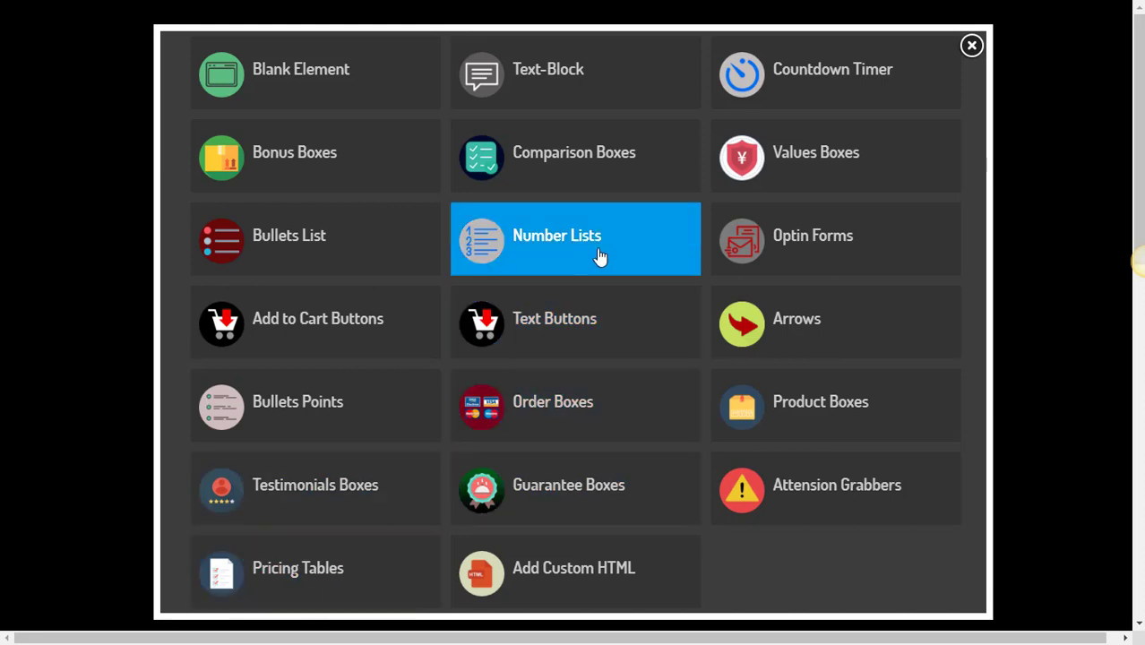
left_click(486, 299)
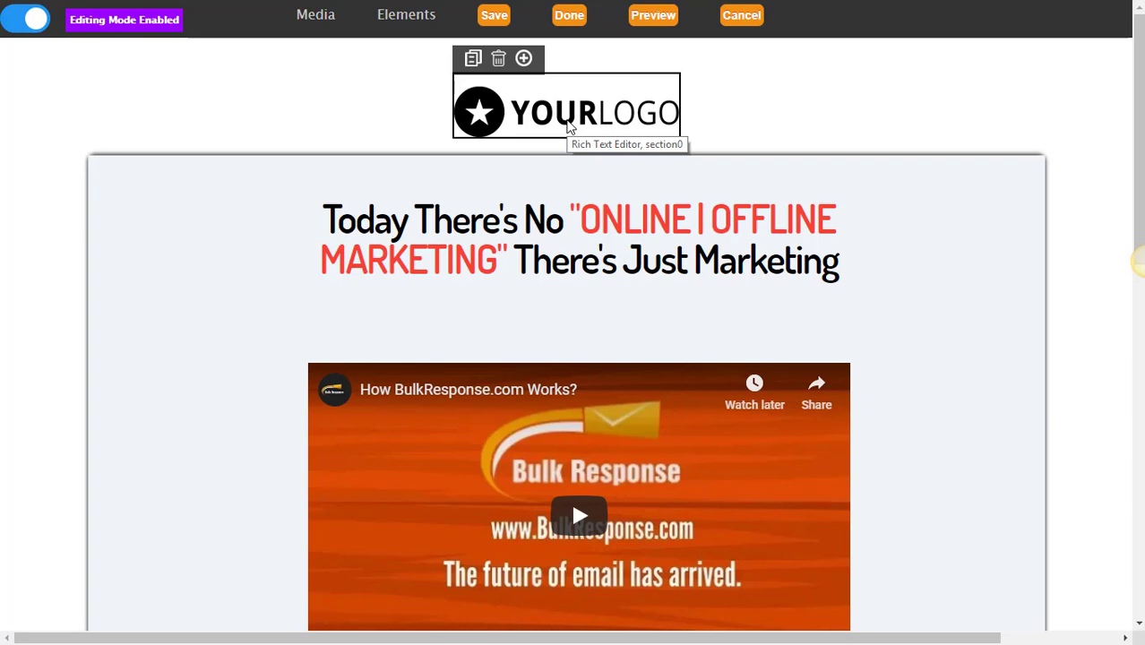
left_click(571, 128)
double_click(567, 113)
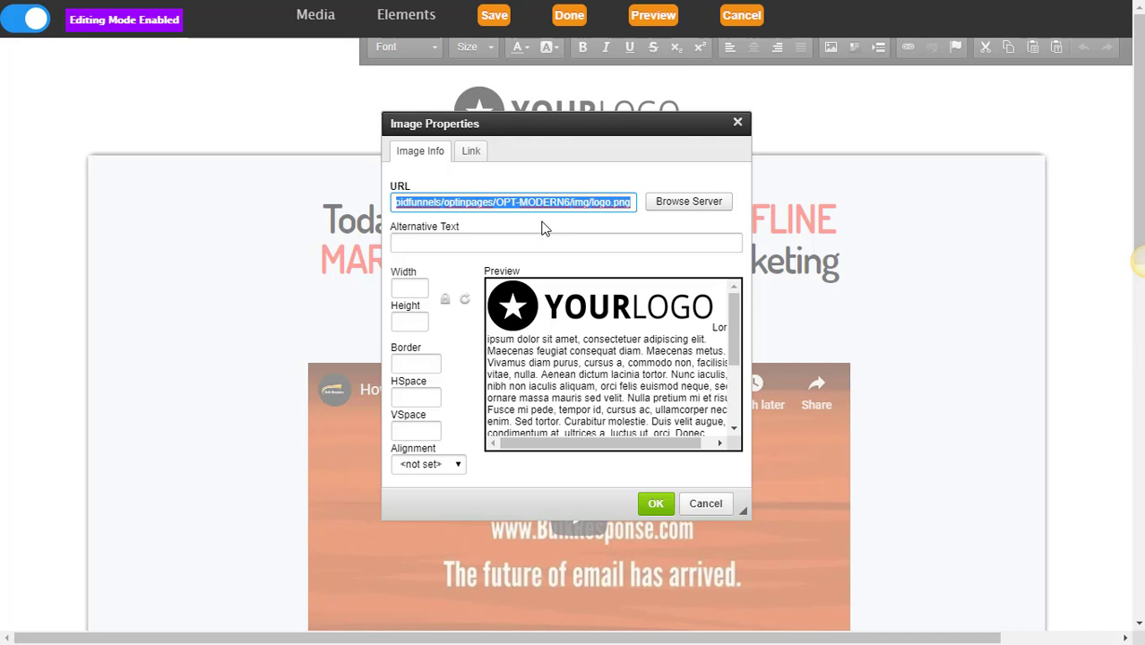
type("https://www.interfunnels.com/images/logo.png")
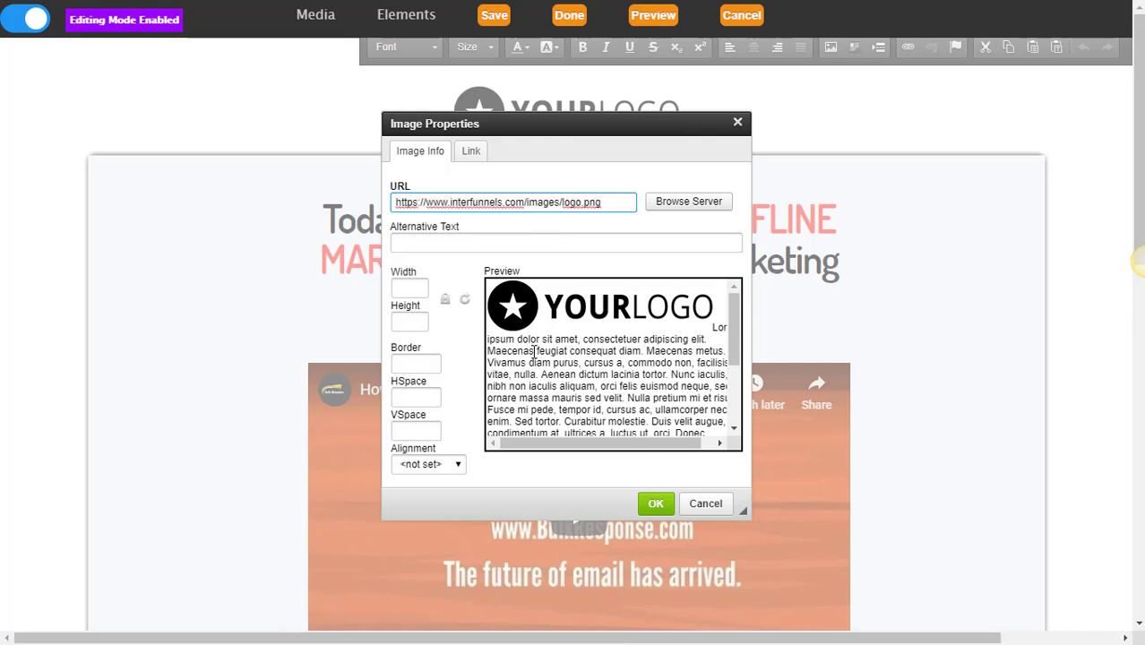
double_click(407, 287)
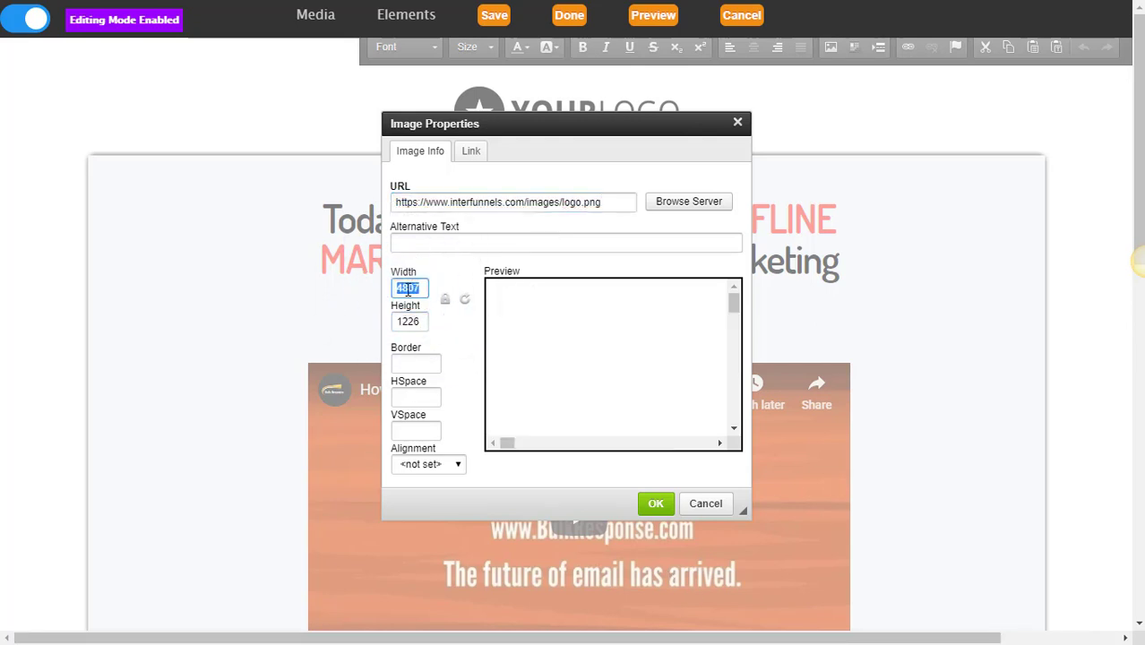
type("400")
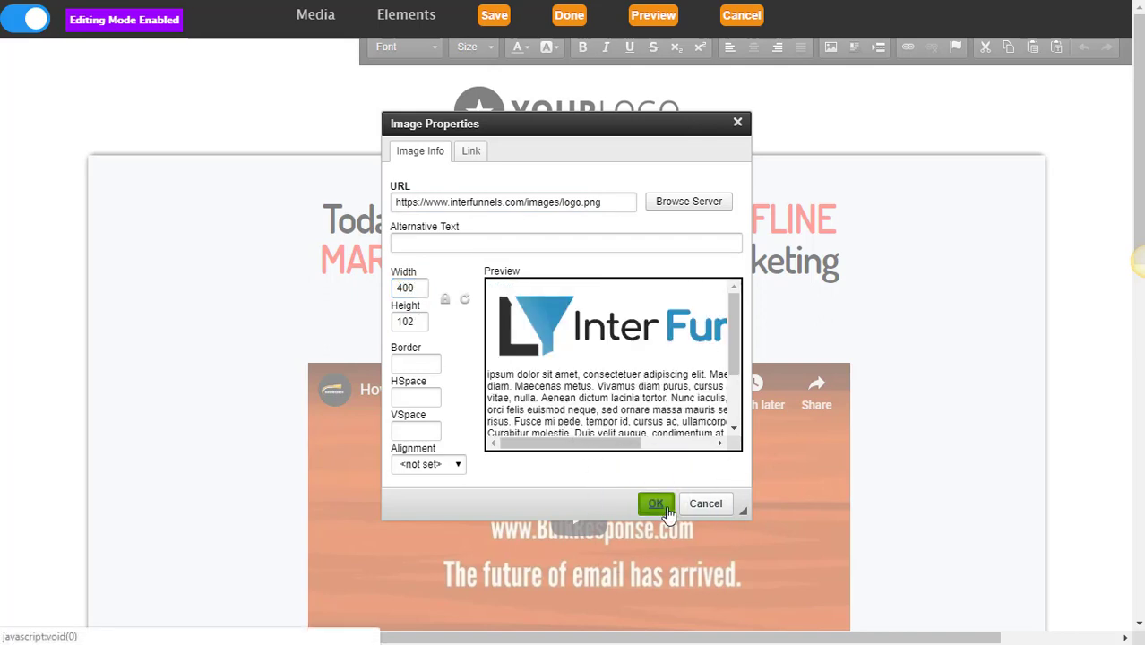
left_click(654, 500)
left_click(770, 110)
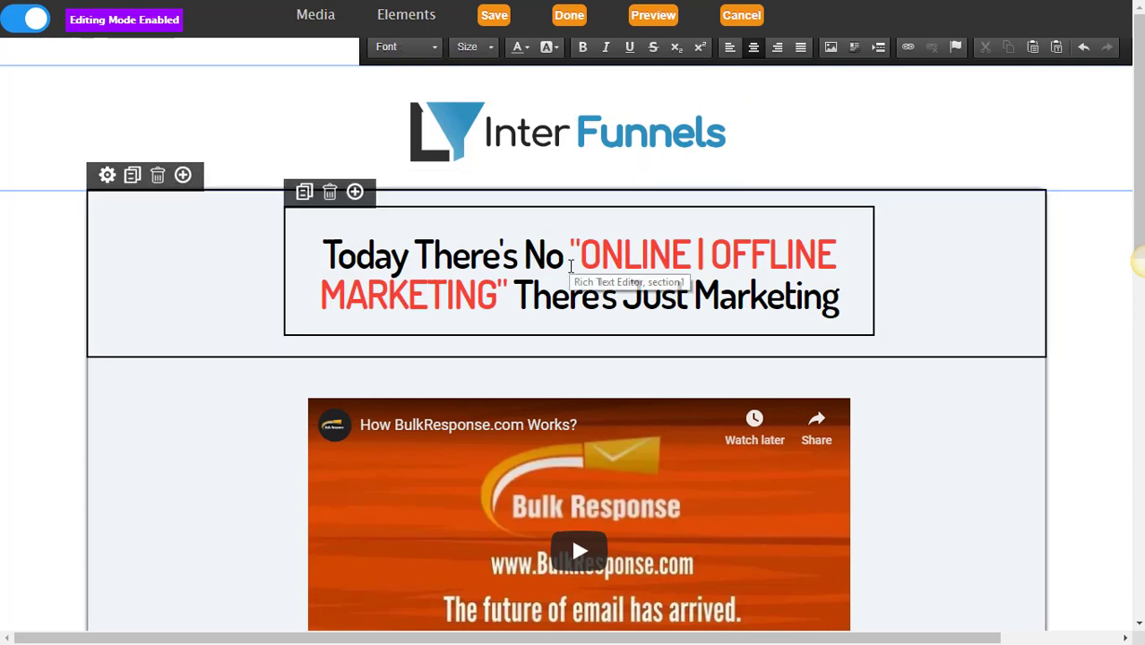
Step: Insert the "FREE Report!" optin form with red arrows, name and email fields below the "Today There's No ONLINE | OFFLINE MARKETING" headline
left_click(355, 199)
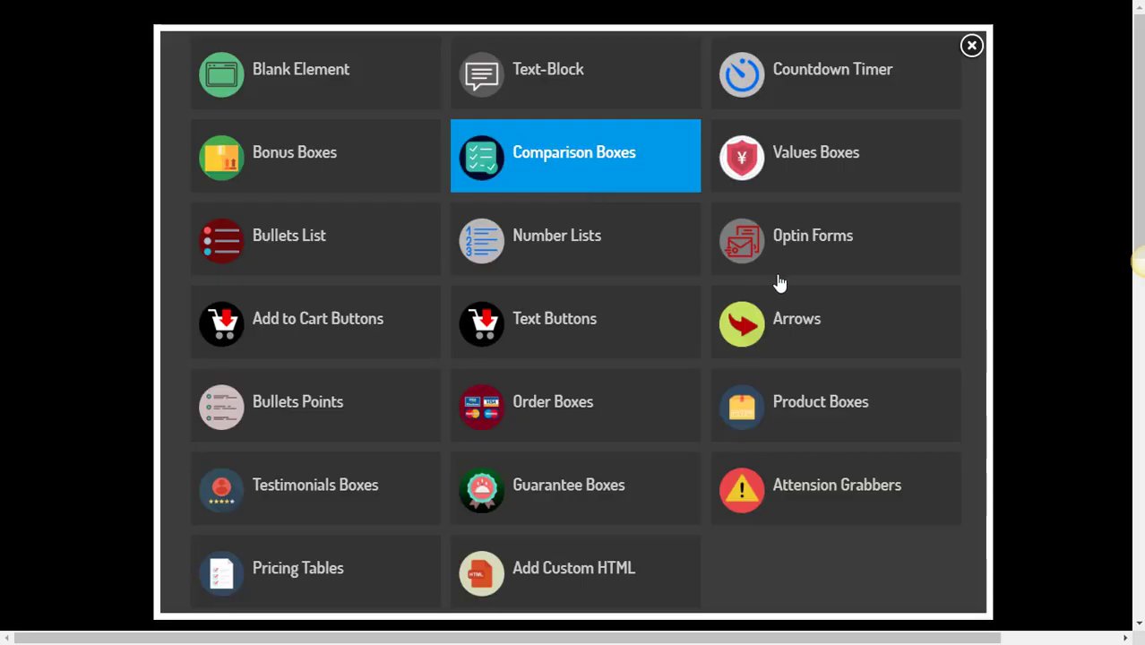
left_click(823, 253)
left_click(785, 248)
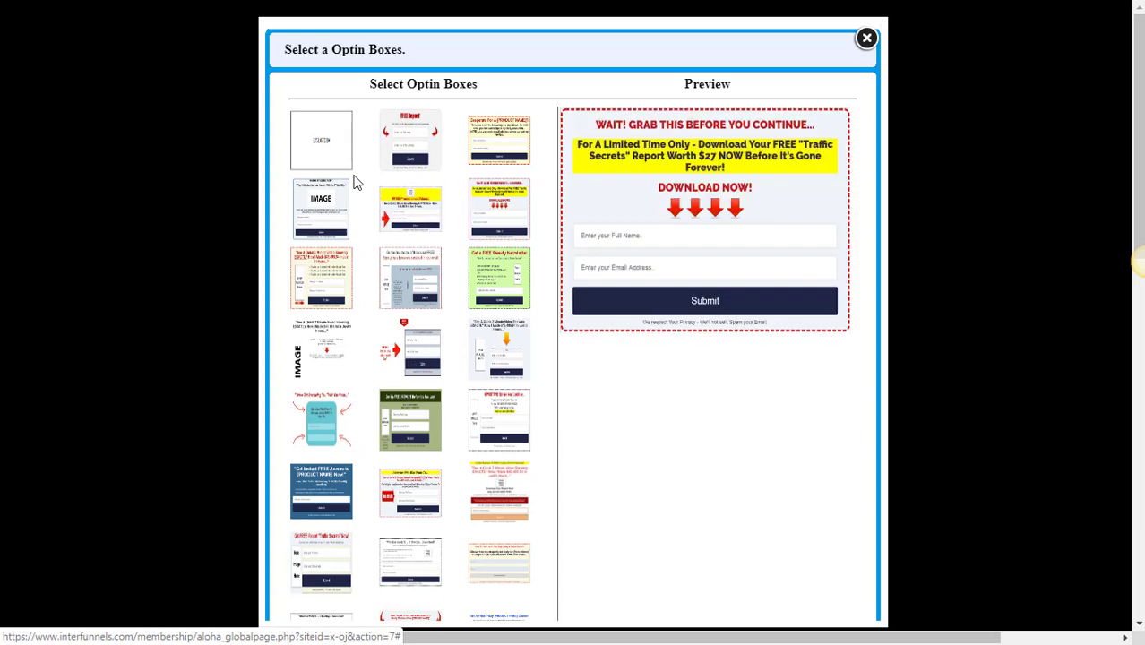
left_click(426, 159)
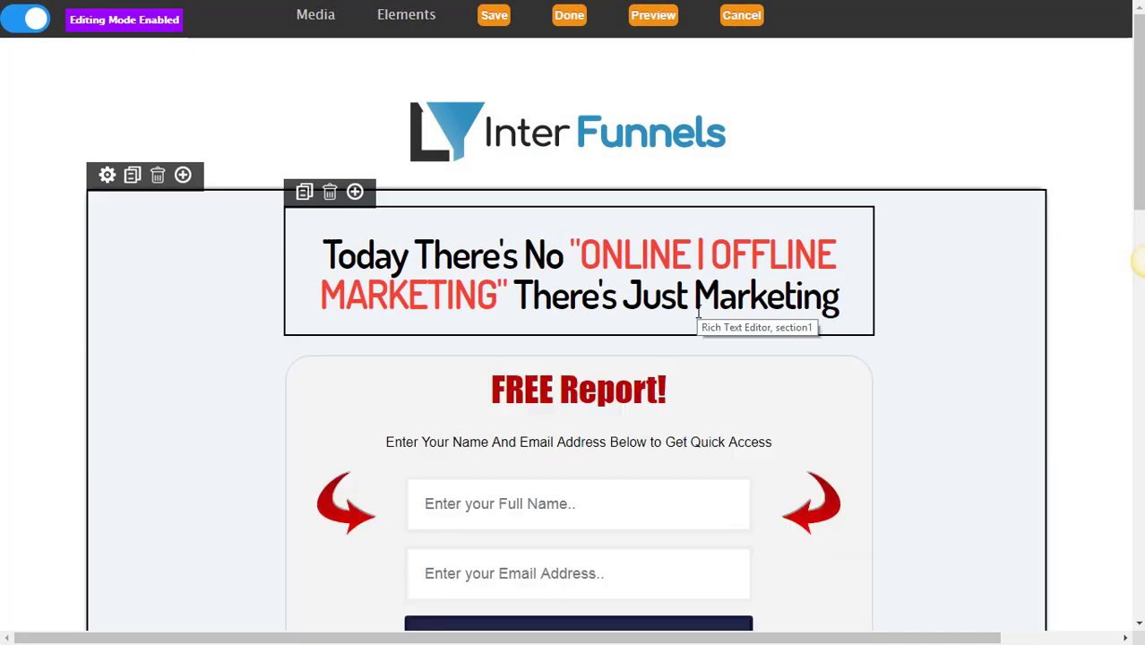
scroll(699, 312, "down", 3)
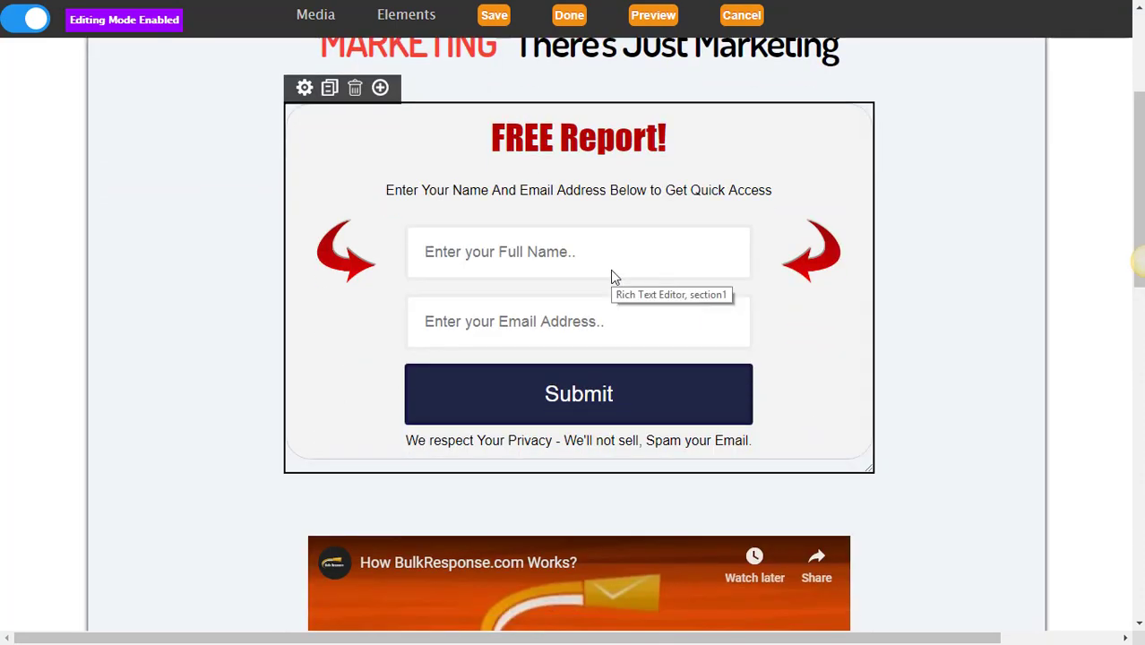
scroll(591, 282, "up", 1)
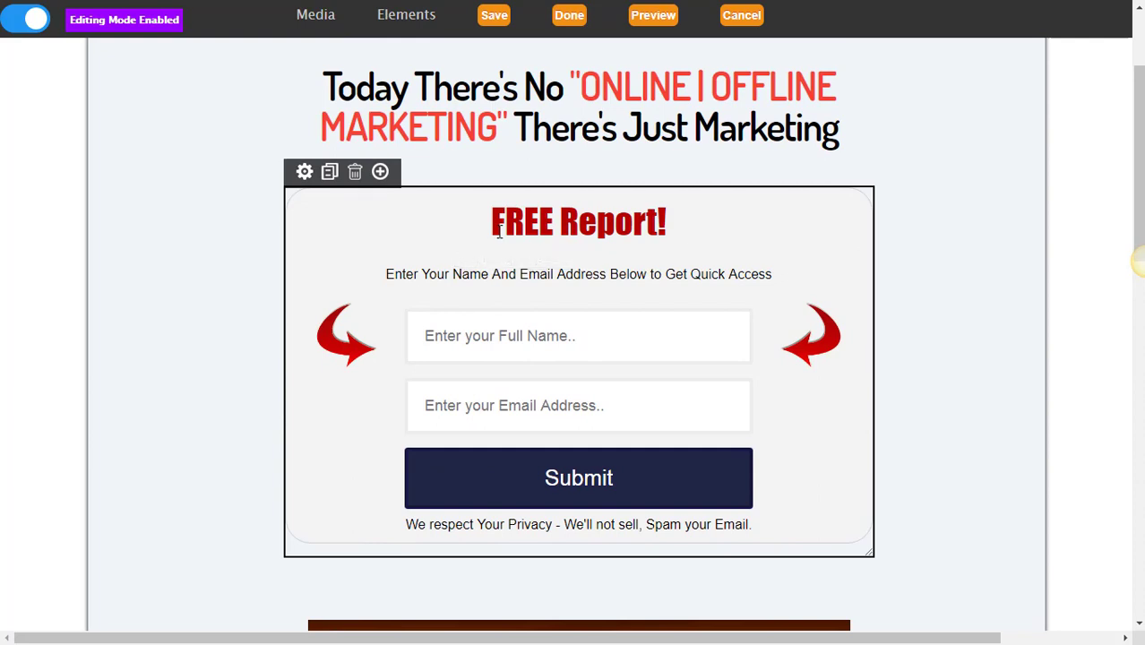
Step: Insert a countdown timer with black circles for days, hours, minutes and seconds below the "FREE Report!" optin form
left_click(380, 173)
left_click(380, 173)
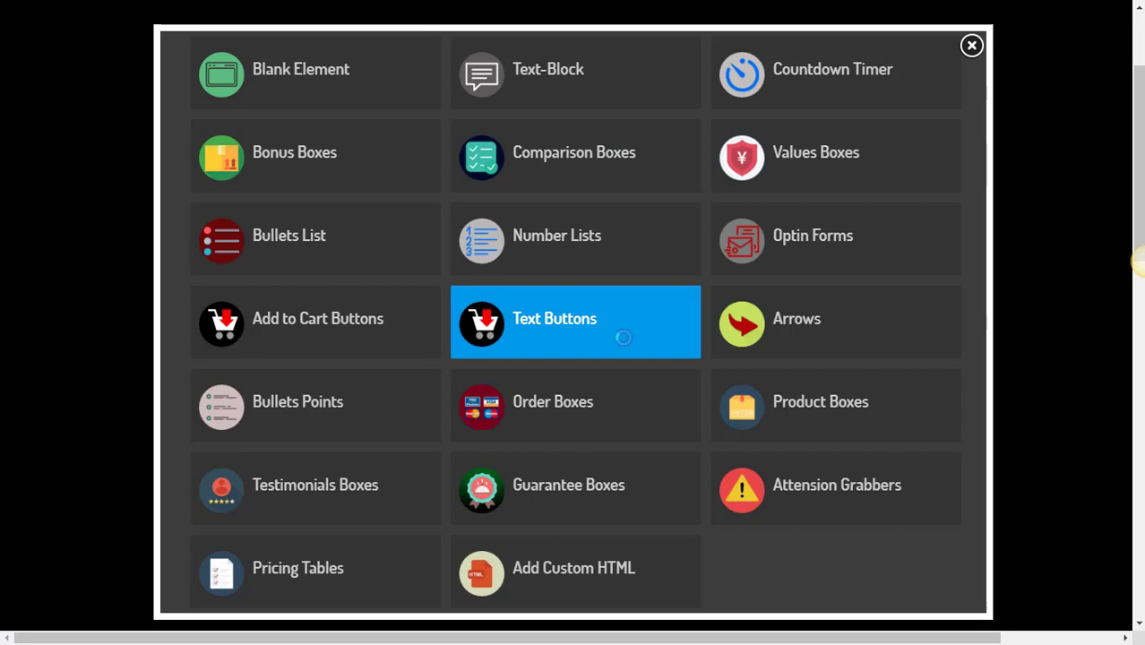
left_click(815, 81)
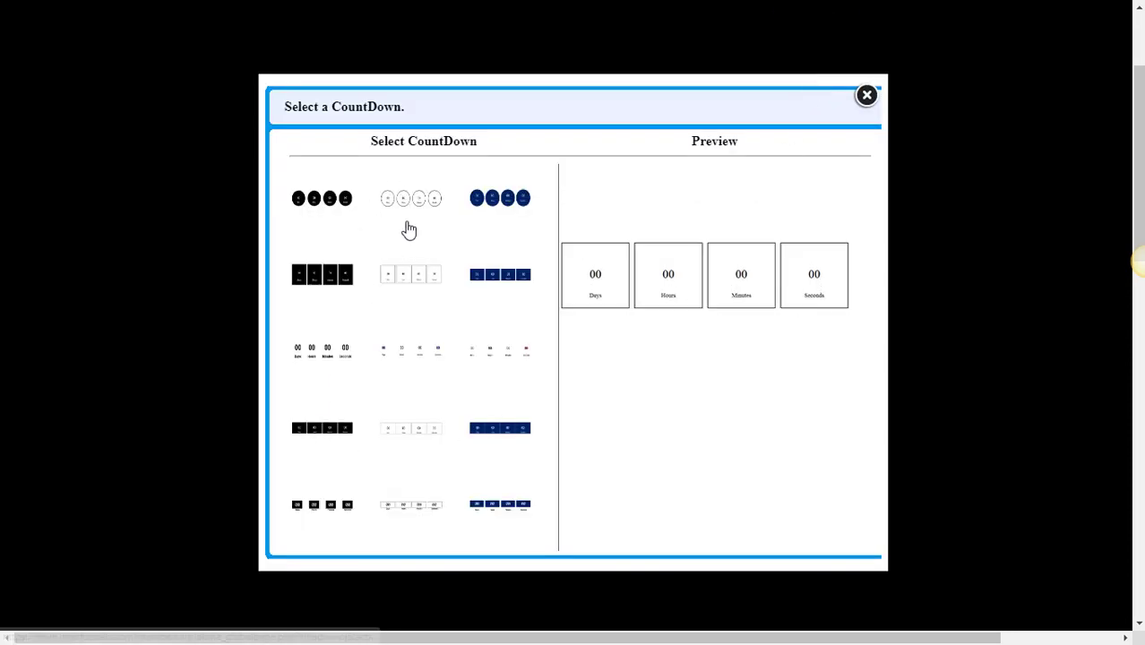
left_click(320, 214)
scroll(493, 311, "down", 3)
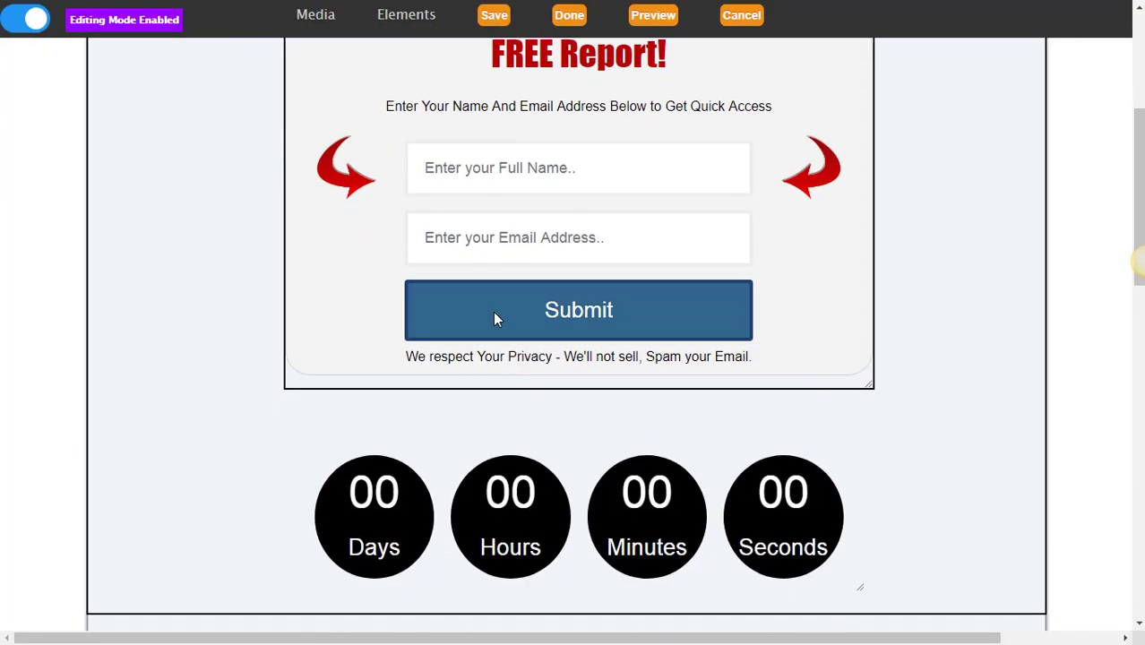
scroll(493, 311, "up", 4)
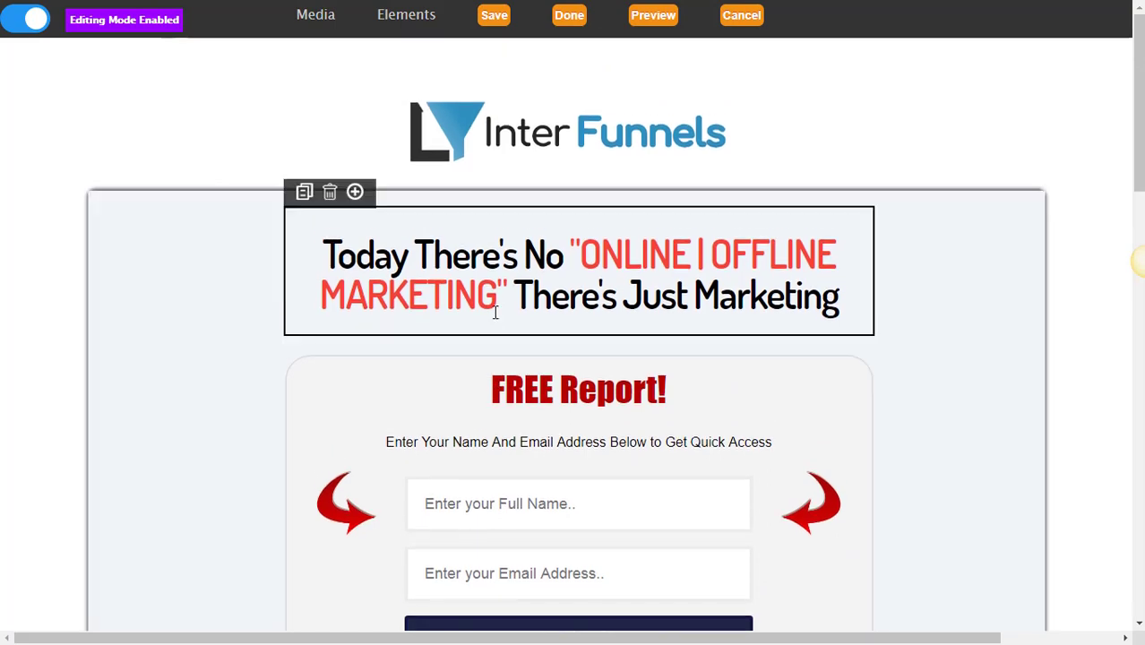
scroll(494, 311, "down", 4)
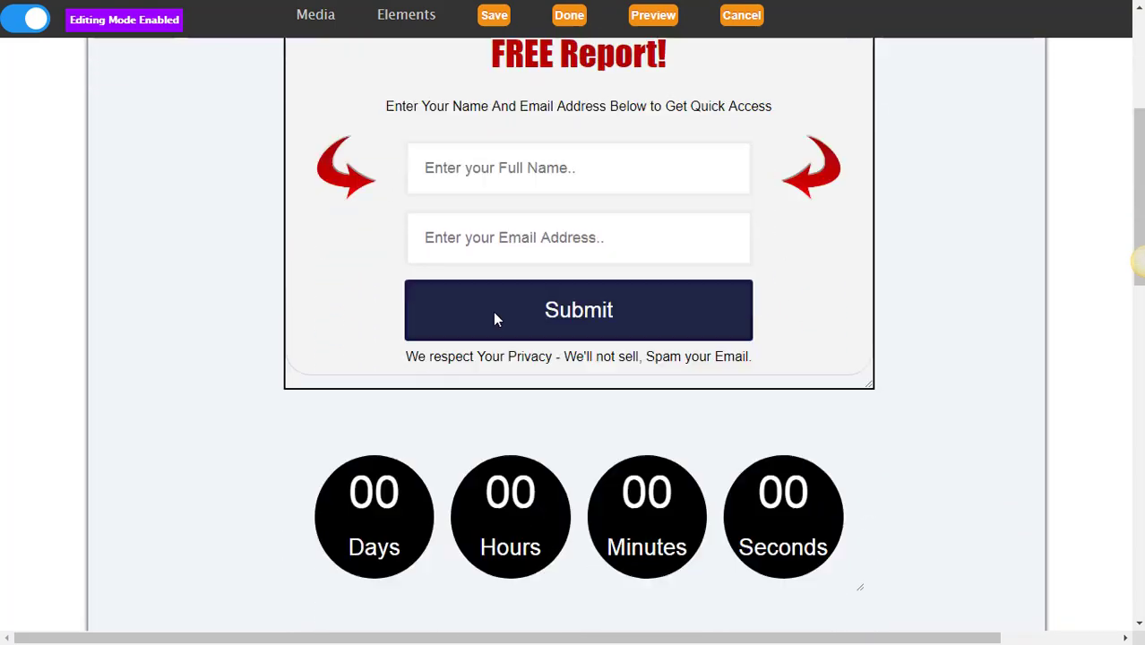
scroll(495, 320, "up", 2)
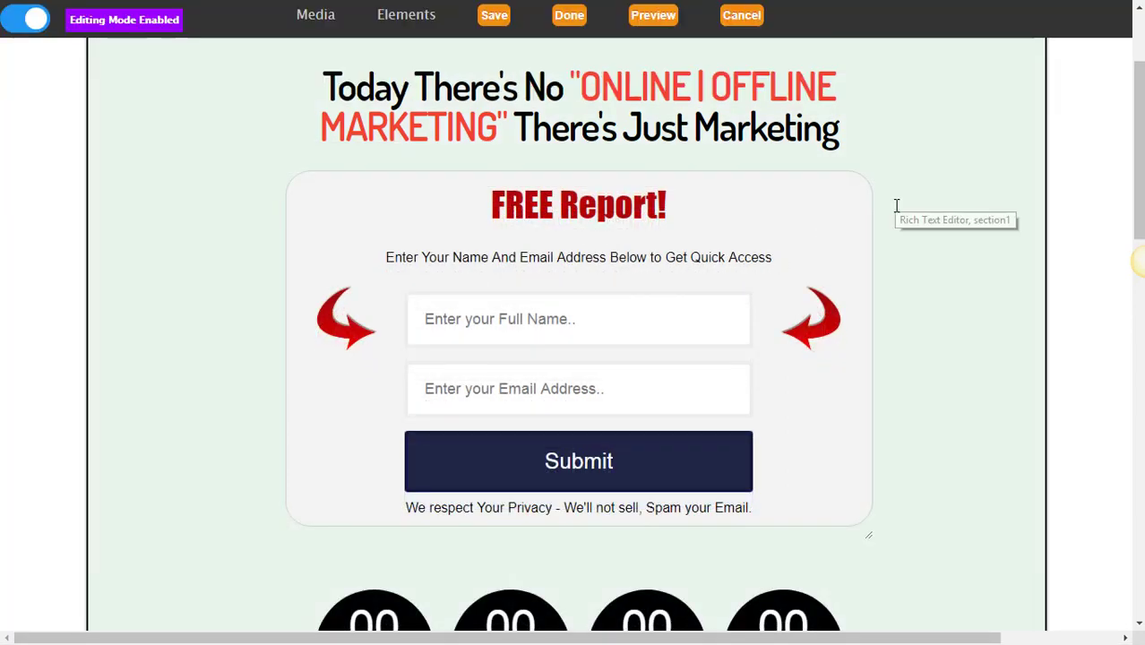
Step: Set the background color of the section holding the headline and optin form to turquoise #00acc1
left_click(1140, 154)
left_click_drag(1139, 155, 1140, 132)
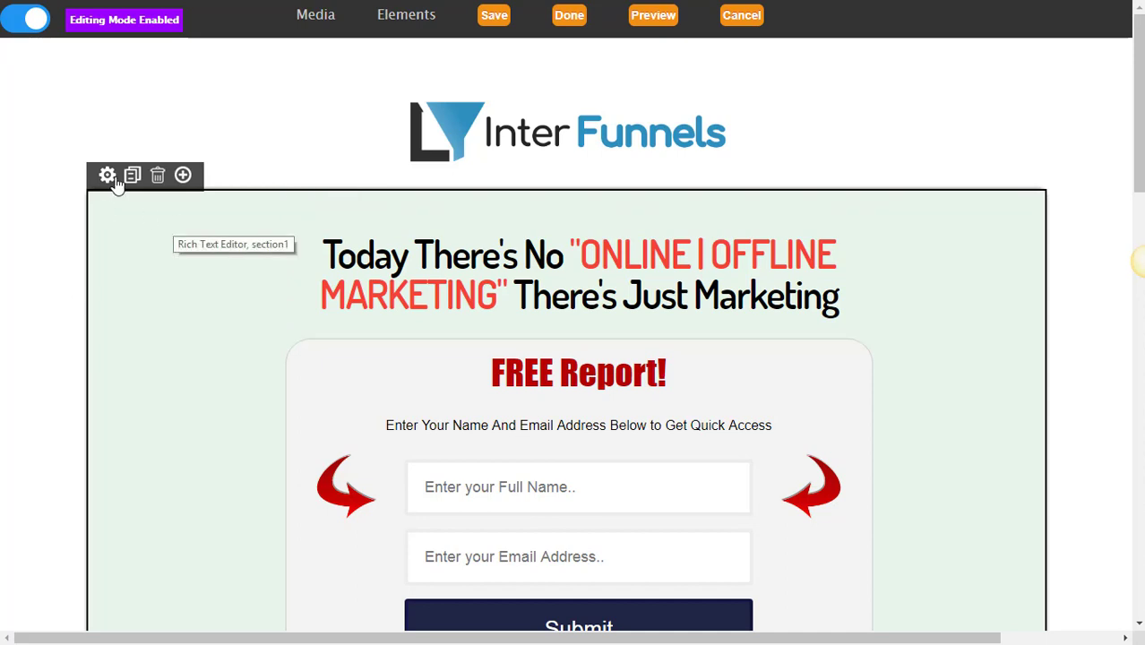
left_click(114, 180)
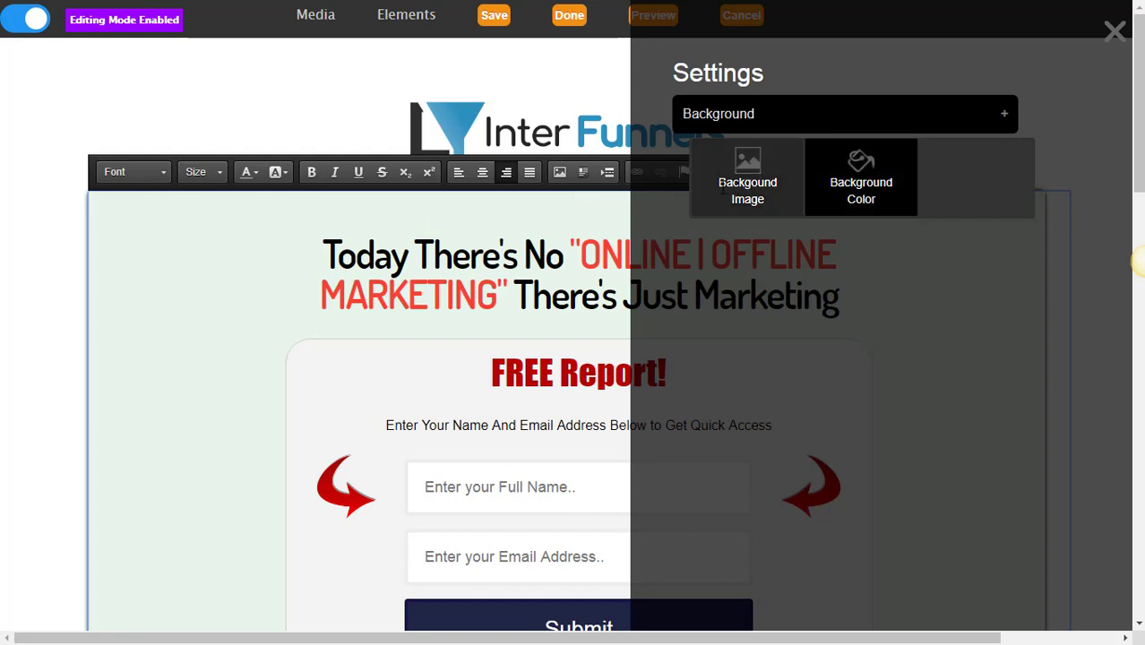
left_click(860, 175)
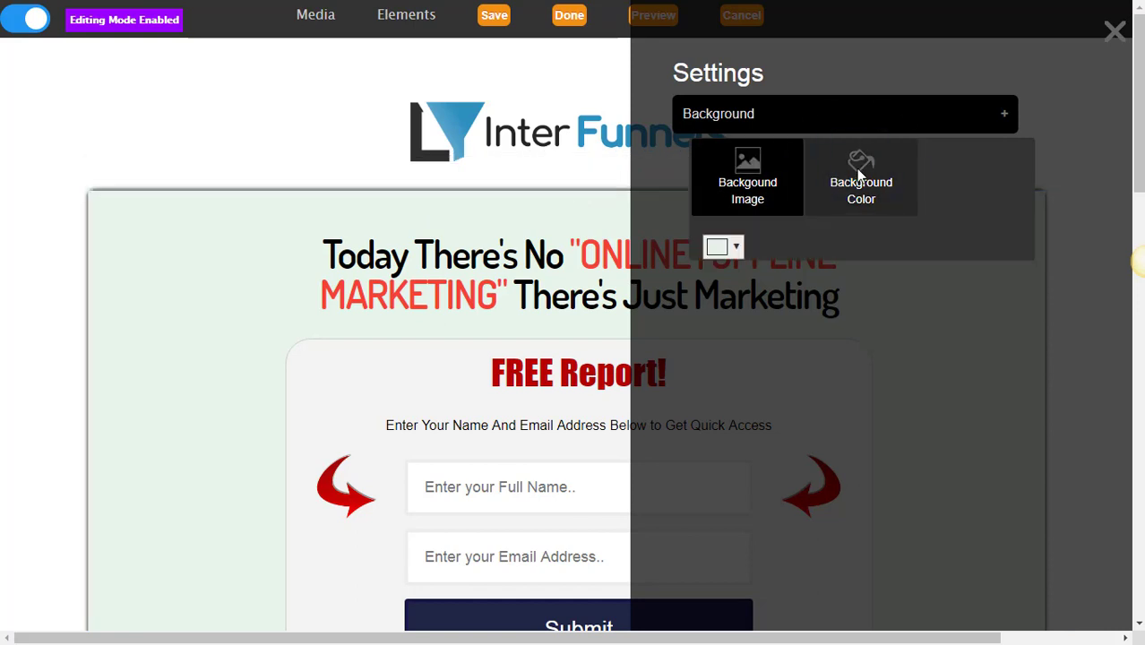
left_click(740, 257)
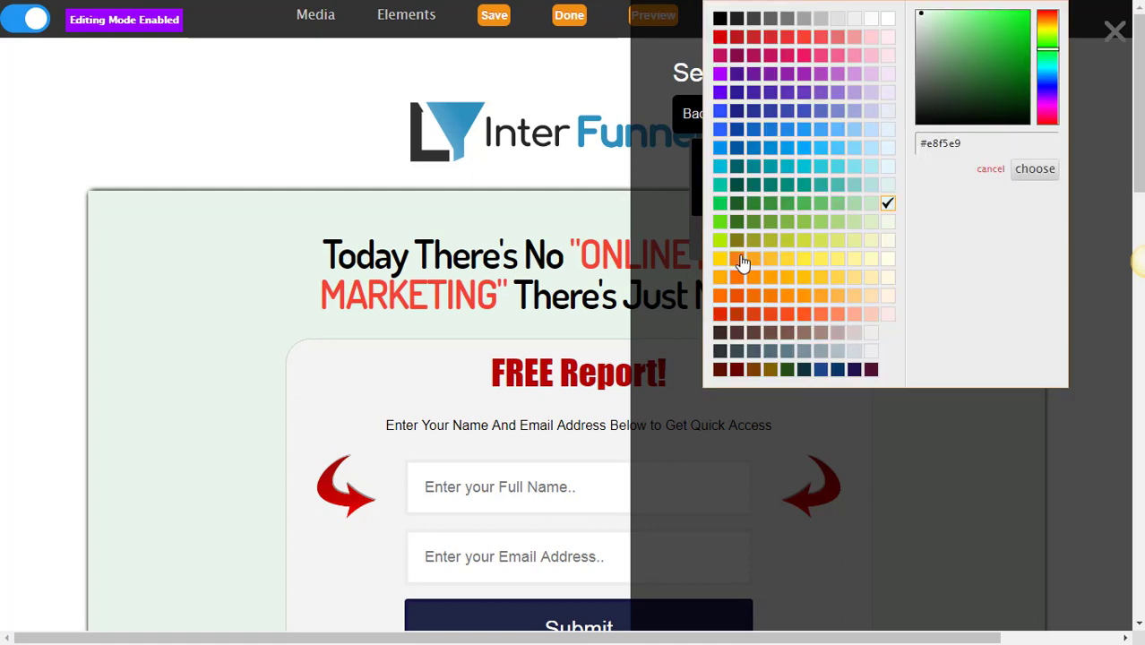
left_click(788, 169)
left_click(1035, 168)
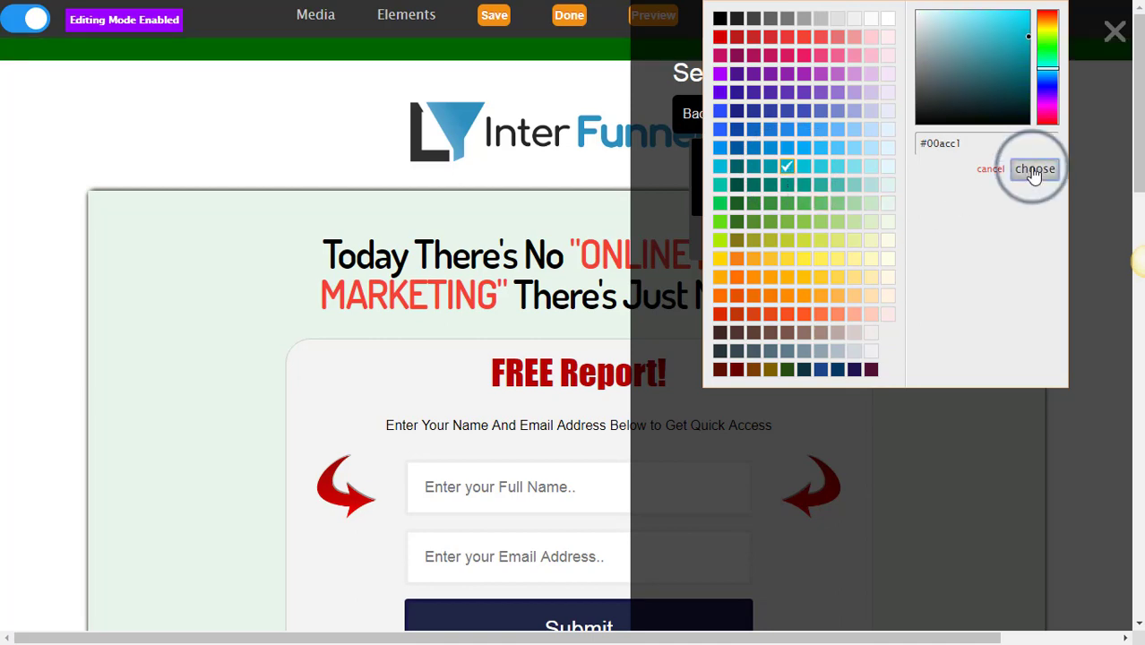
scroll(978, 315, "down", 5)
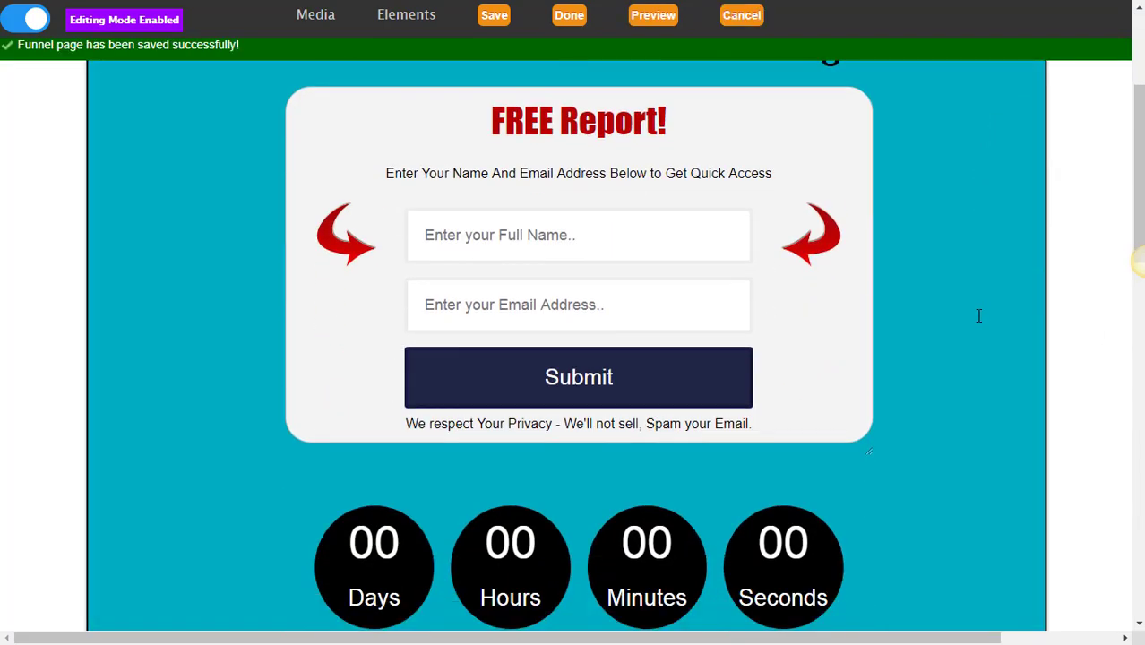
scroll(979, 315, "up", 5)
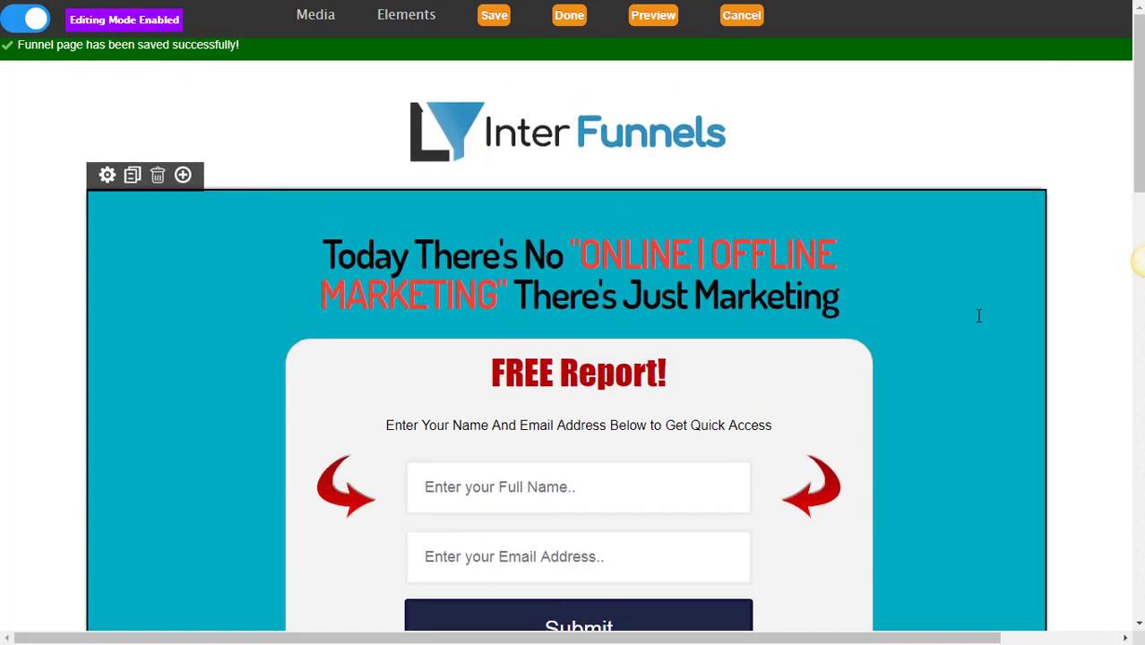
Step: Apply a background image to the headline and optin form section, using the pasted URL ending in 9946463/thumb/1.jpg
left_click(110, 177)
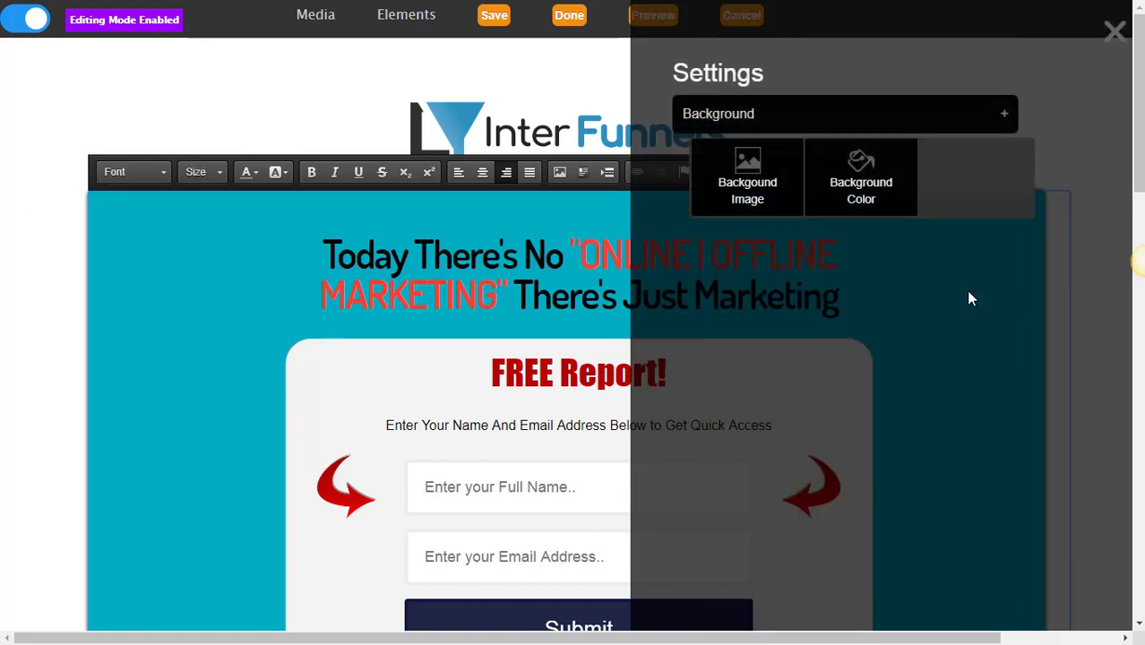
left_click(754, 197)
left_click(773, 246)
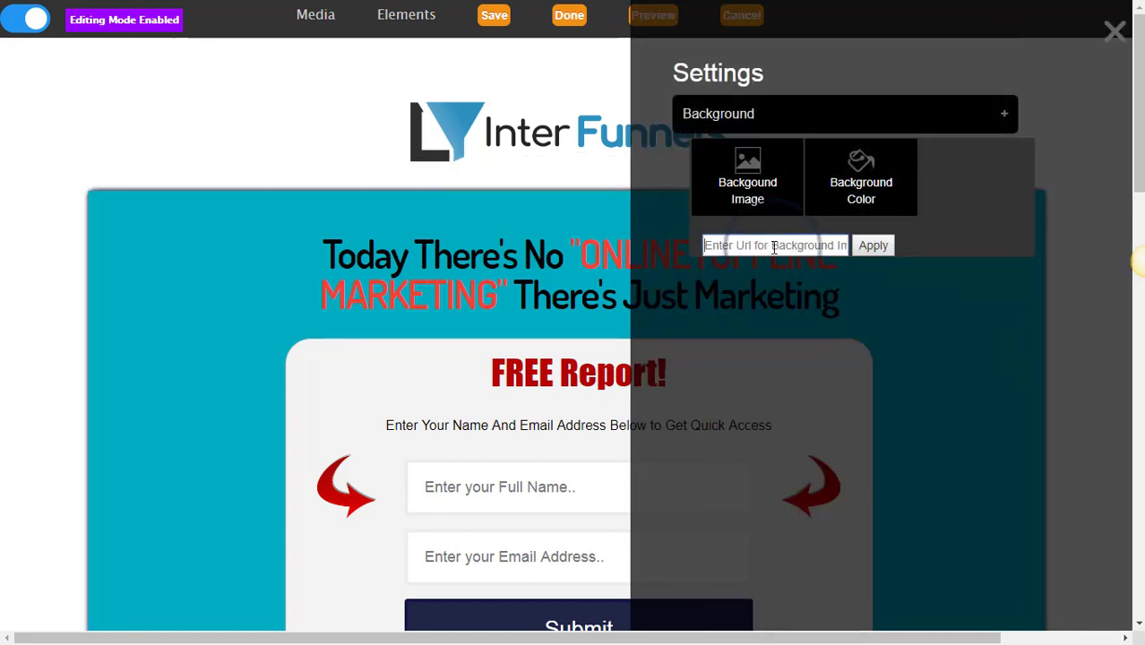
key("ctrl+v")
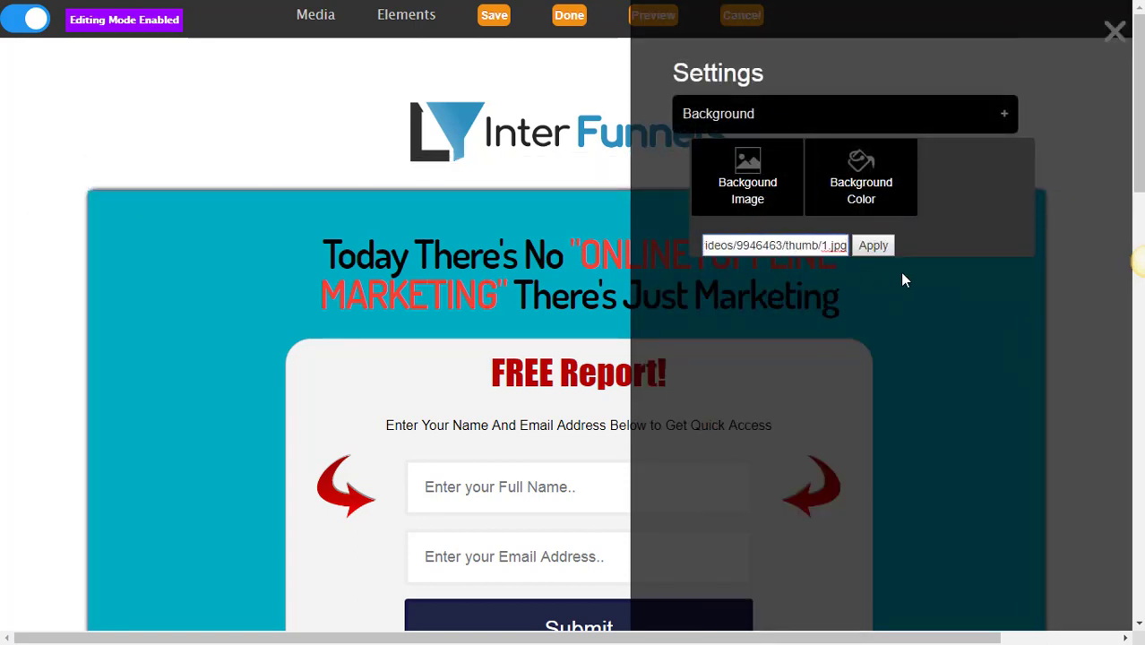
left_click(869, 246)
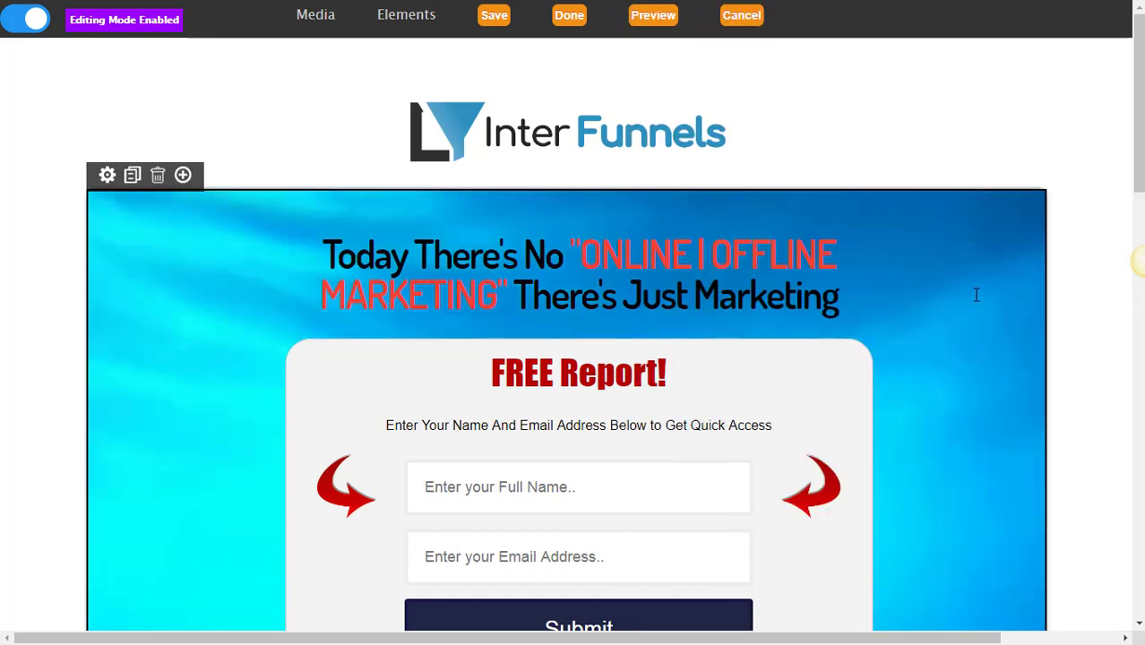
scroll(975, 295, "down", 2)
scroll(976, 298, "down", 2)
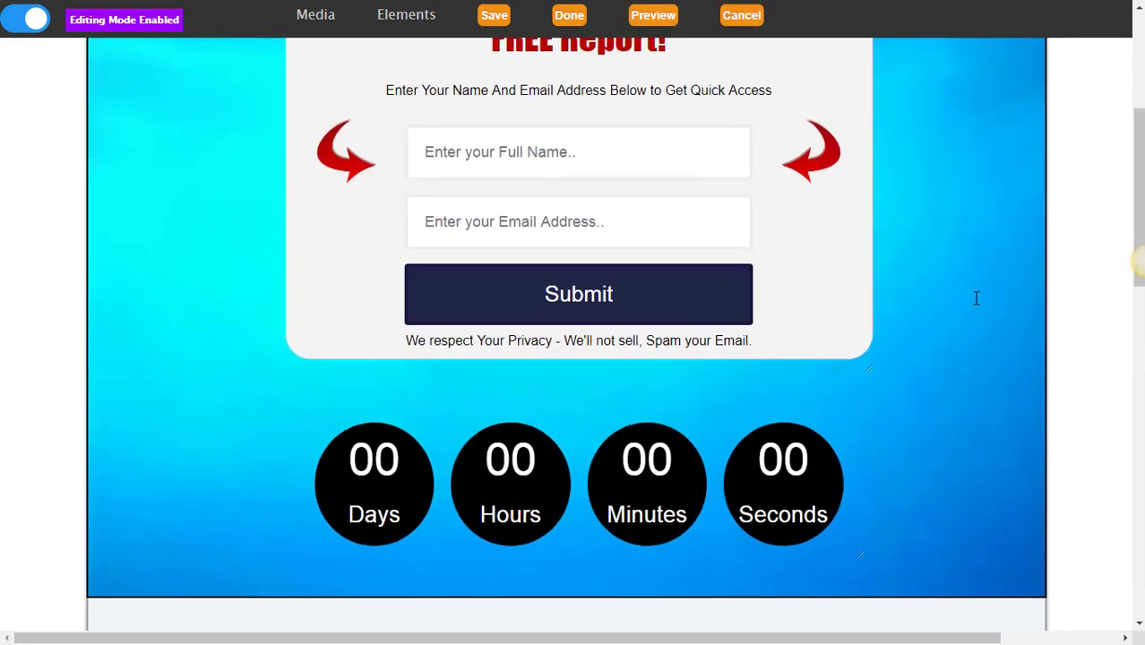
scroll(976, 299, "up", 3)
scroll(977, 298, "up", 1)
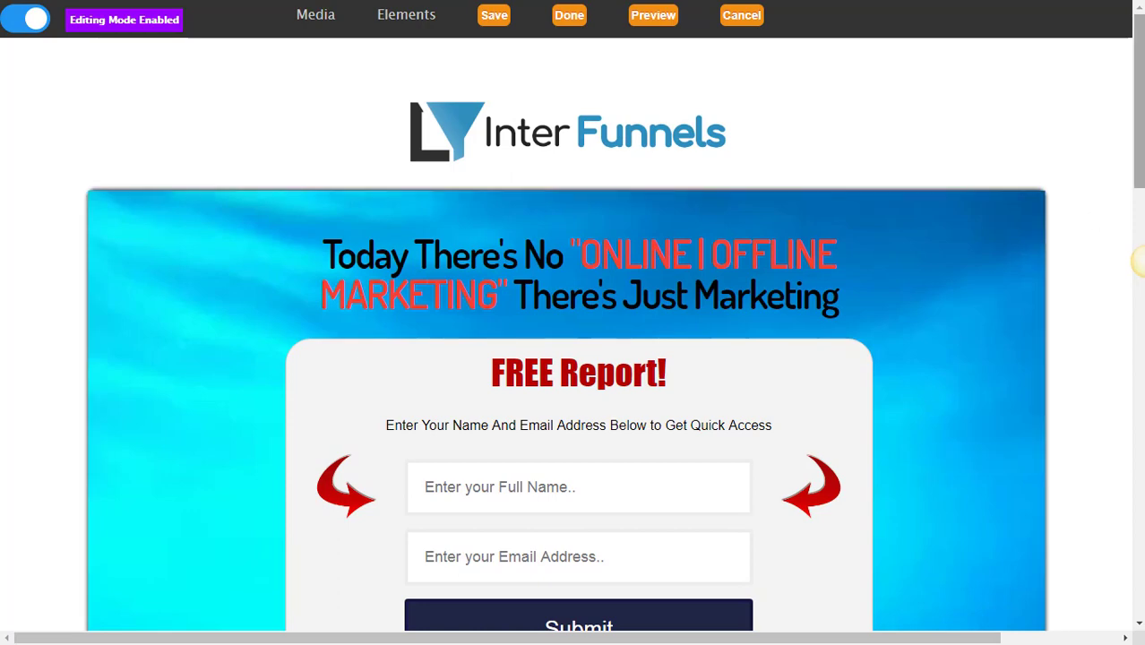
Step: Replace the BulkResponse video above the "Get it Now!" button with the "InterFunnels Review Demo And Bonus" video
left_click_drag(1140, 128, 1139, 253)
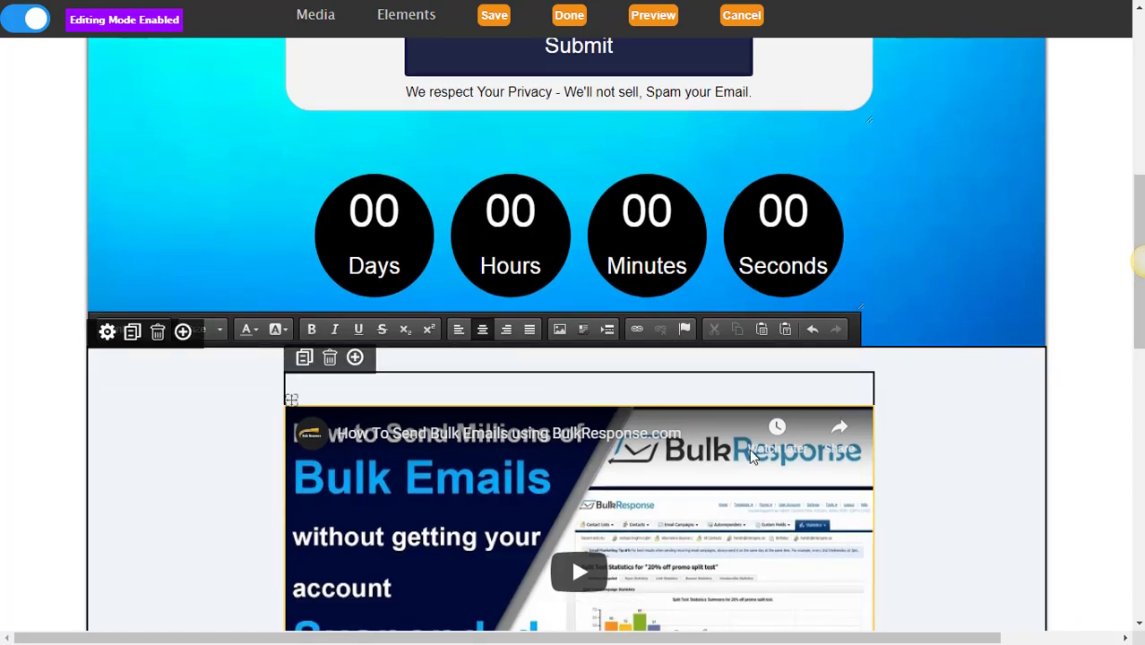
scroll(1138, 260, "down", 3)
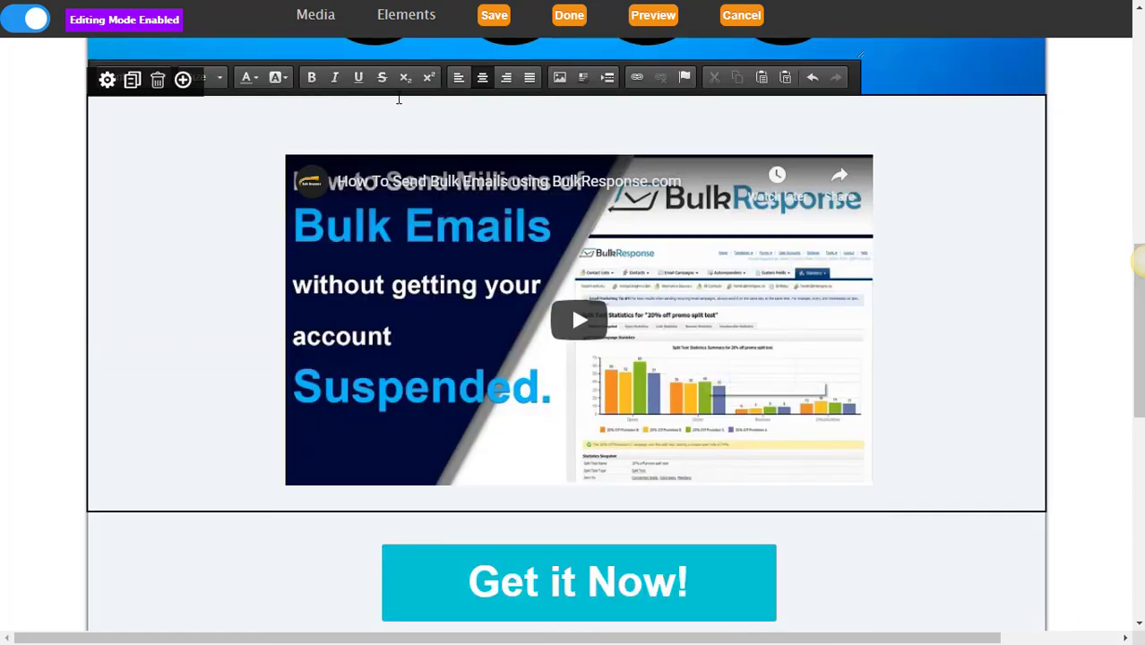
left_click(427, 228)
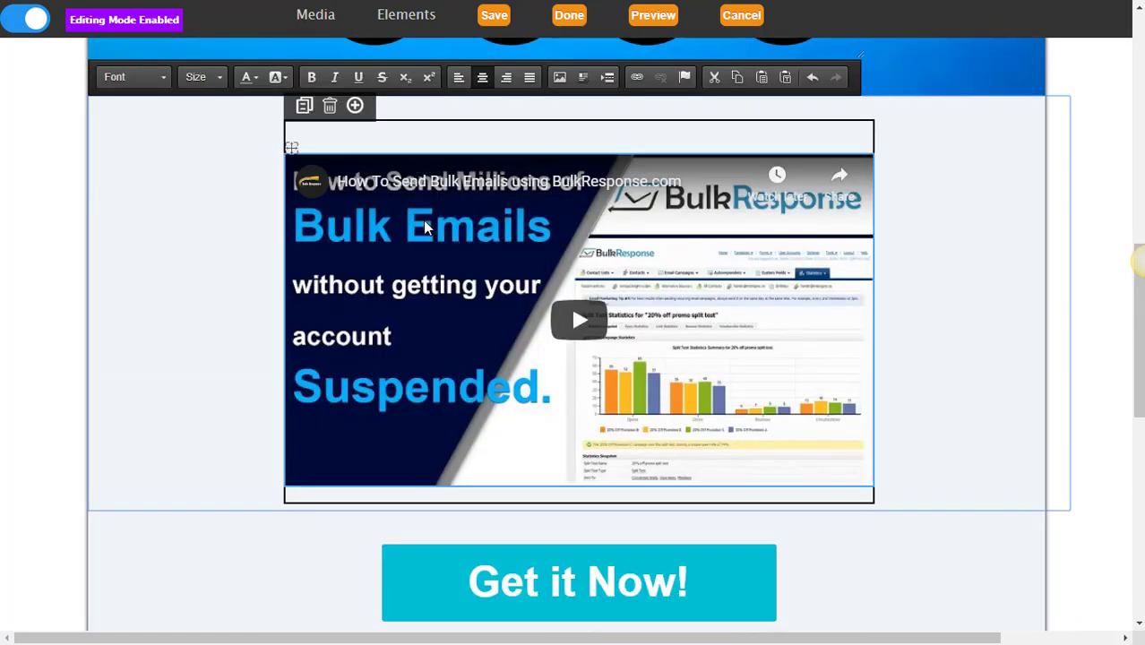
key("Delete")
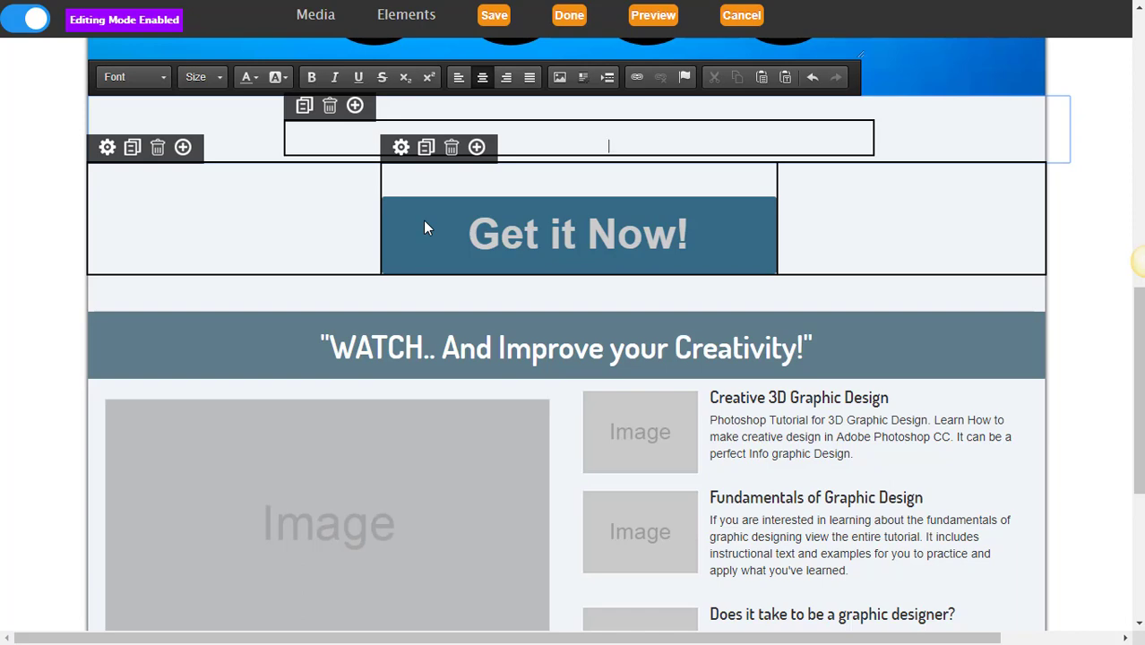
key("ctrl+z")
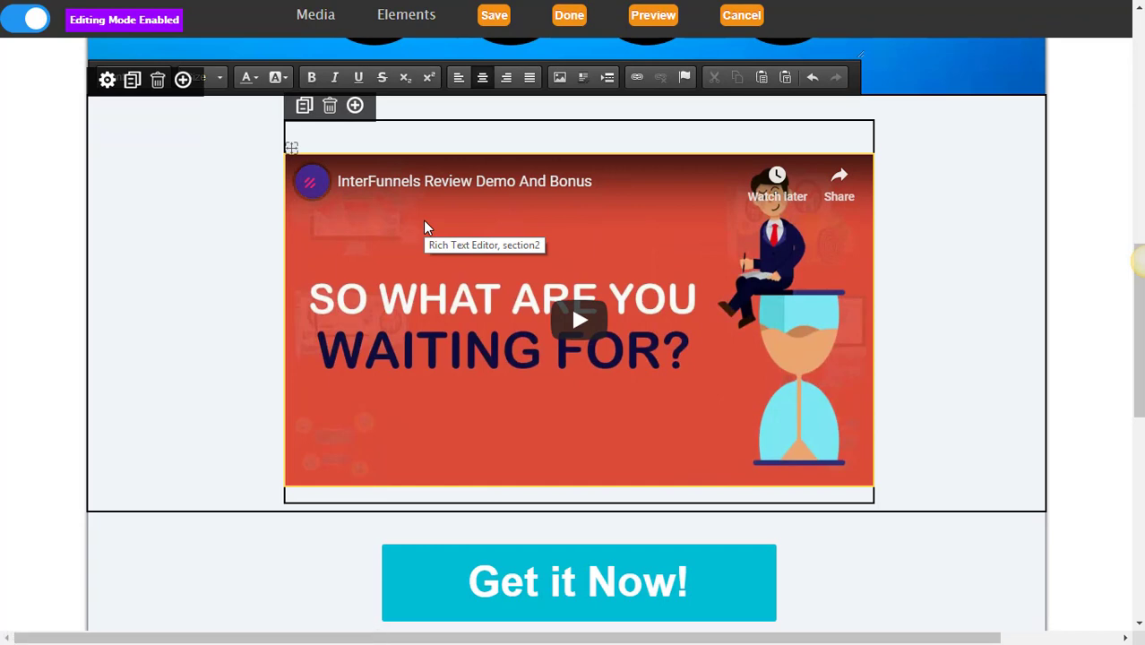
scroll(424, 227, "up", 1)
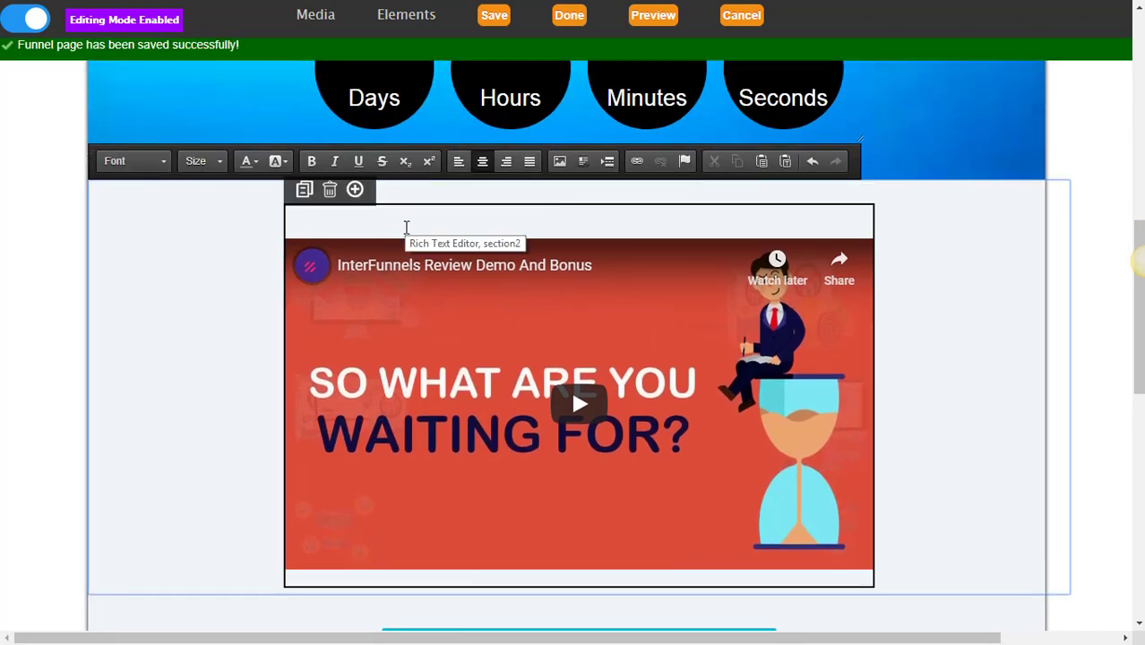
scroll(407, 232, "down", 1)
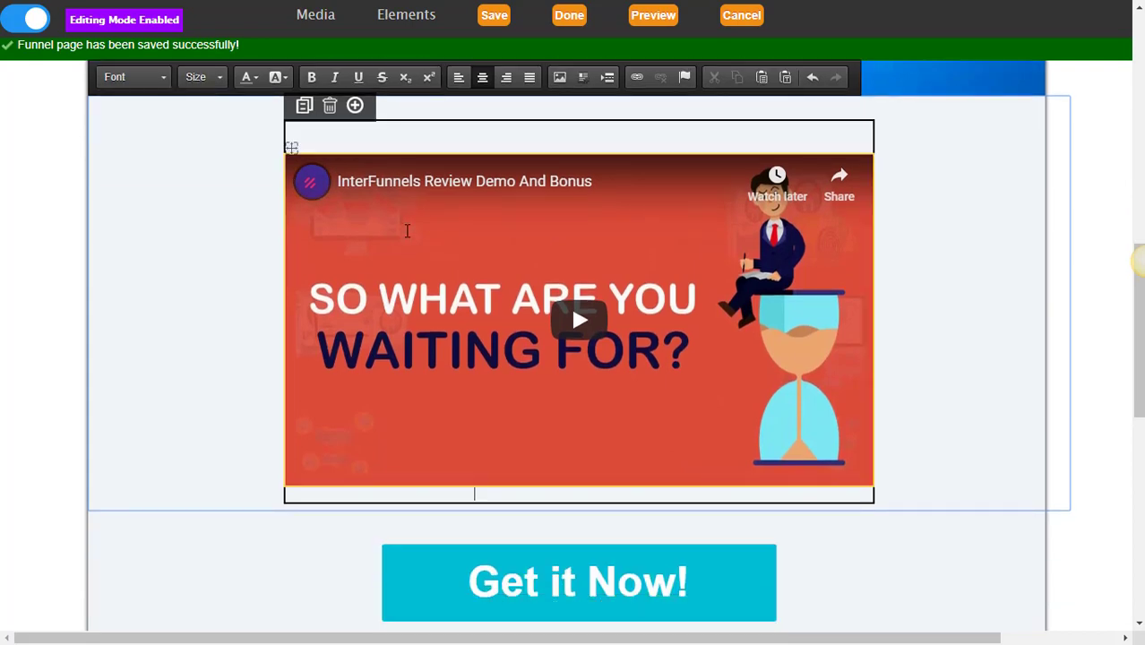